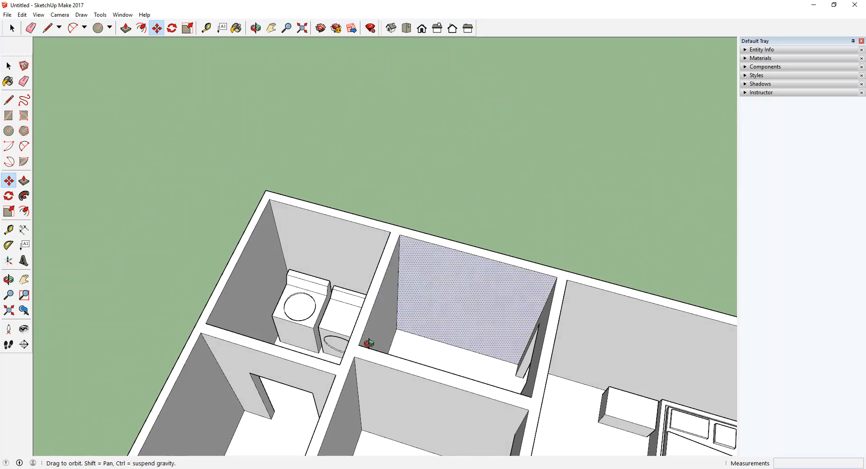
Look over the townhouse model's rooms, walls and furniture from several angles.
middle_click_drag(369, 344, 393, 242)
key("m")
scroll(383, 309, "up", 6)
middle_click_drag(383, 310, 360, 247)
scroll(518, 218, "up", 3)
scroll(351, 268, "down", 5)
scroll(461, 265, "up", 3)
scroll(272, 230, "down", 5)
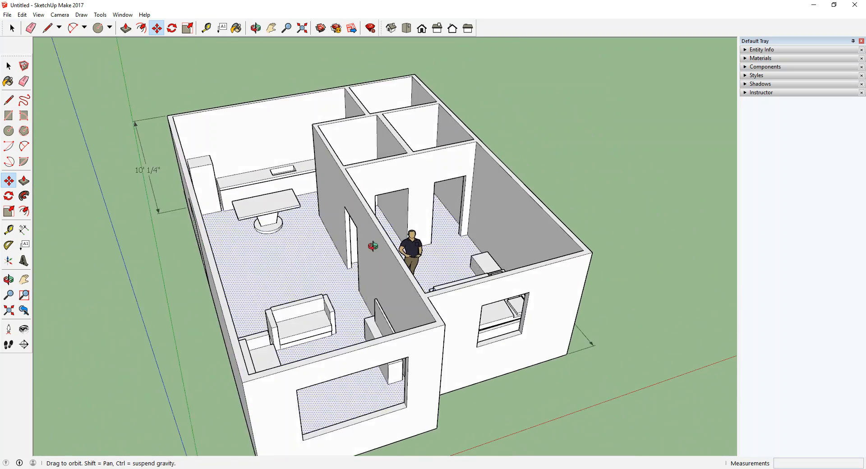
scroll(352, 247, "up", 3)
scroll(298, 246, "down", 3)
mouse_move(289, 248)
middle_mouse_down()
mouse_move(275, 245)
mouse_move(298, 245)
middle_mouse_up()
scroll(327, 245, "up", 3)
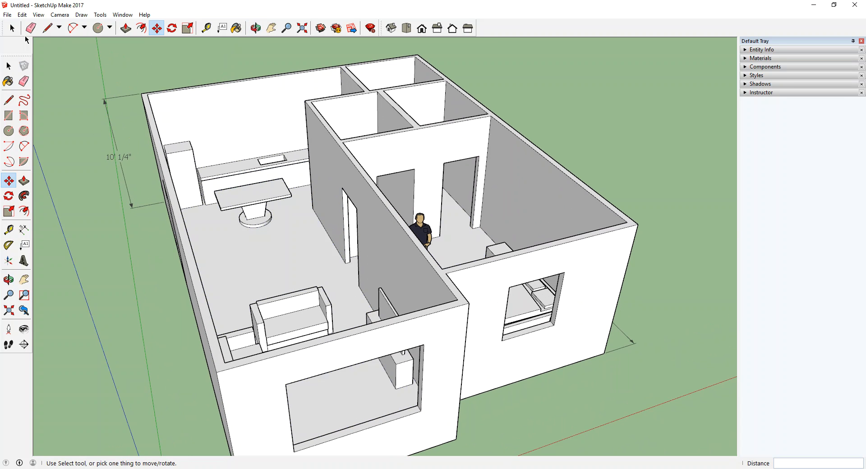
Save the model in the 3D Objects folder, naming it with the author's name followed by "Townhouse Design Project".
left_click(8, 15)
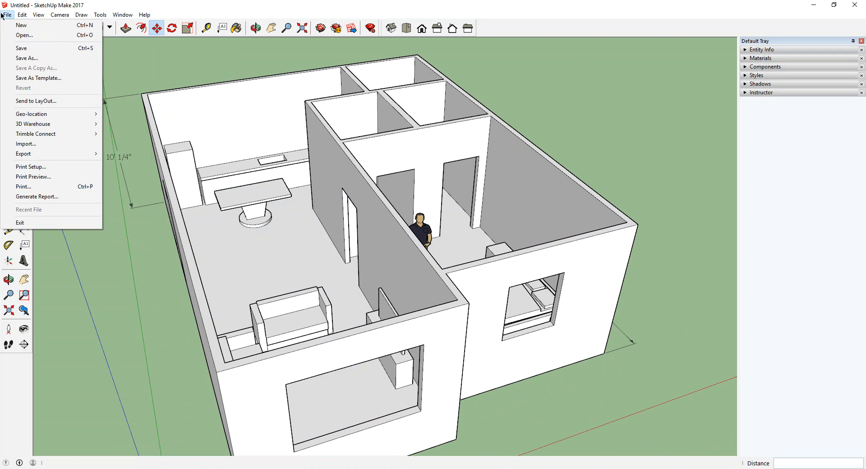
left_click(26, 58)
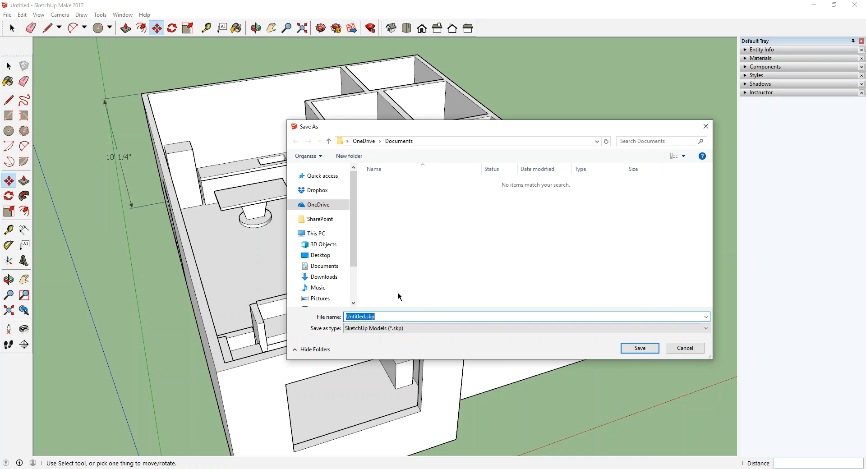
left_click(326, 244)
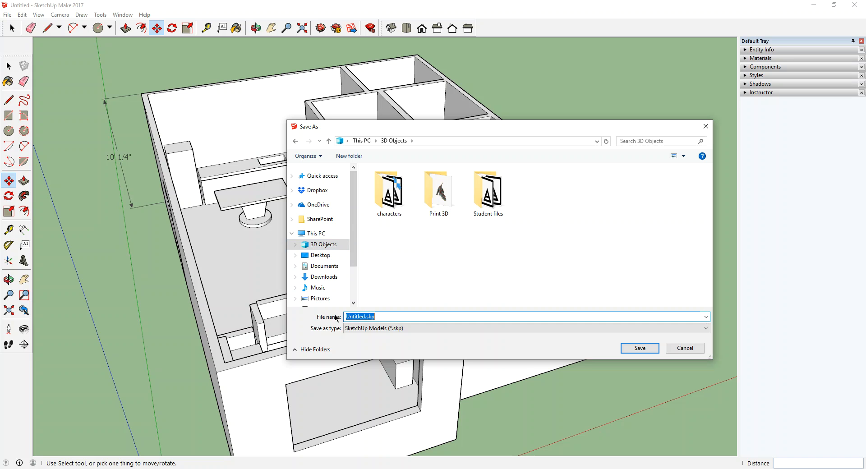
left_click(352, 316)
type("Mr")
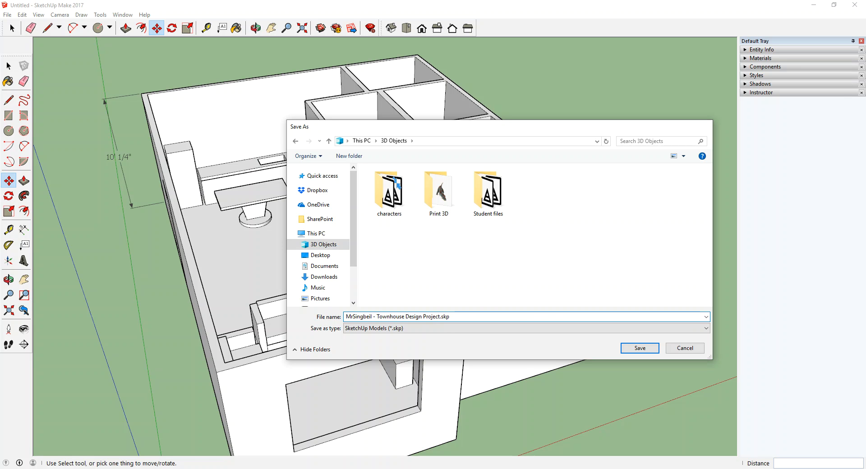
key("Return")
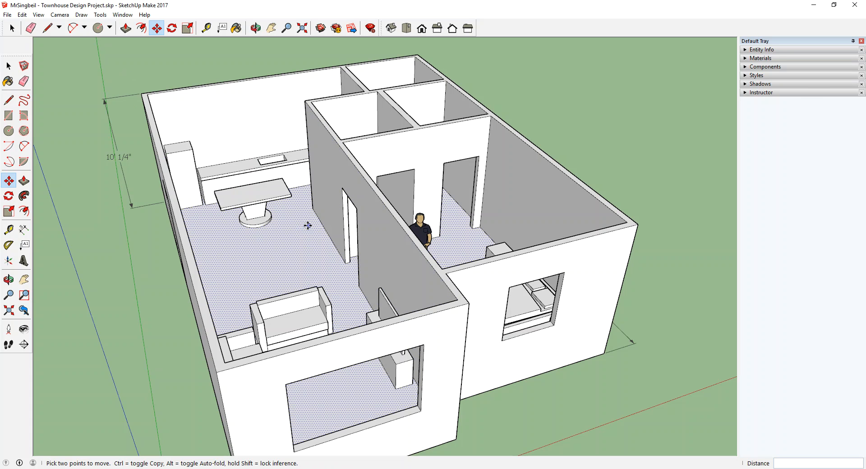
Show the material library and review its list of collections.
mouse_move(425, 193)
middle_mouse_down()
mouse_move(406, 184)
mouse_move(315, 188)
mouse_move(508, 183)
mouse_move(412, 185)
middle_mouse_up()
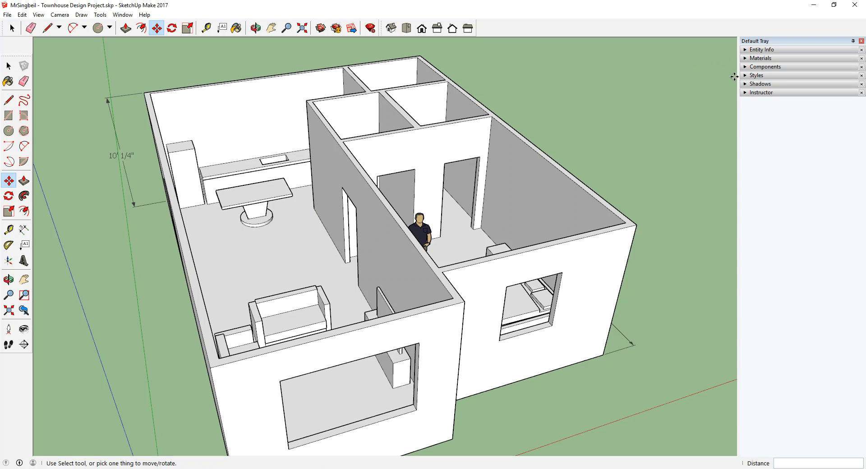
left_click(746, 59)
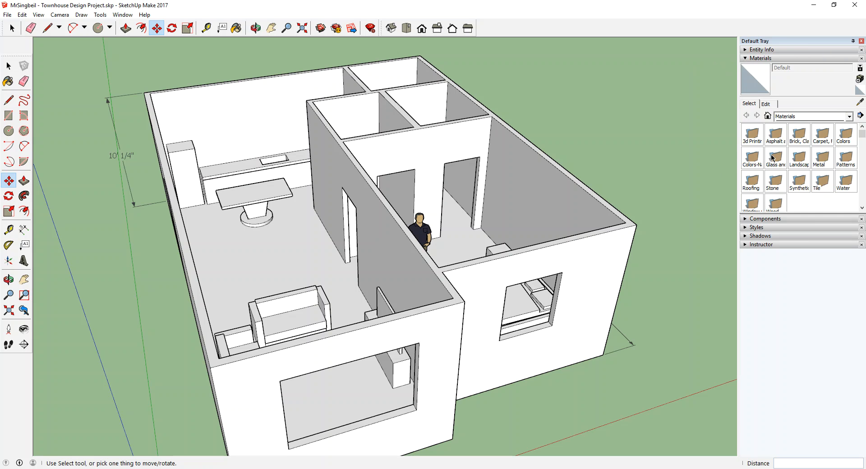
left_click(746, 57)
left_click(747, 58)
left_click(846, 118)
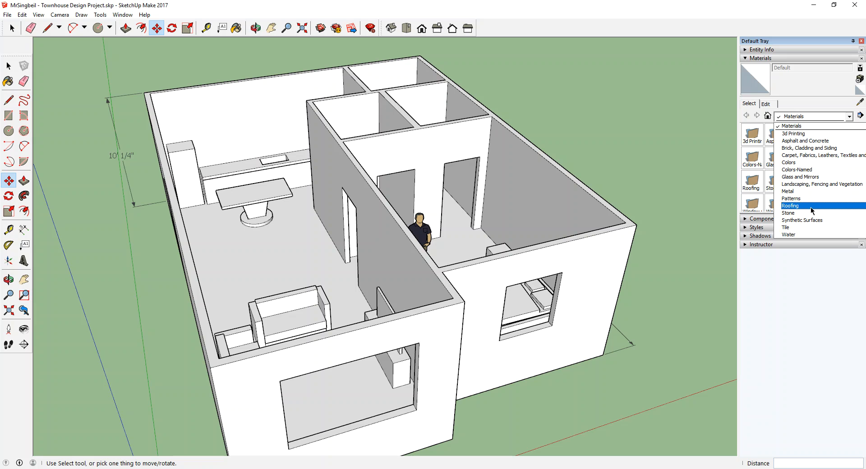
left_click(806, 118)
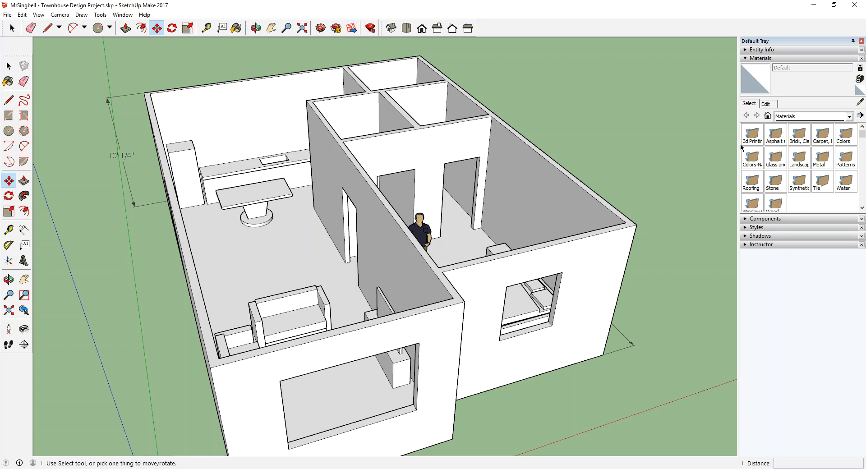
Display the material collection for carpet, fabrics, leathers and textiles.
left_click(801, 119)
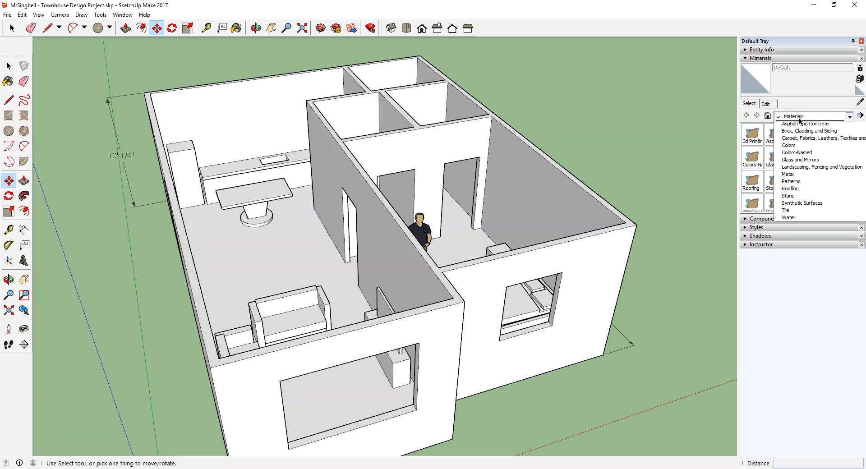
left_click(800, 157)
left_click(820, 118)
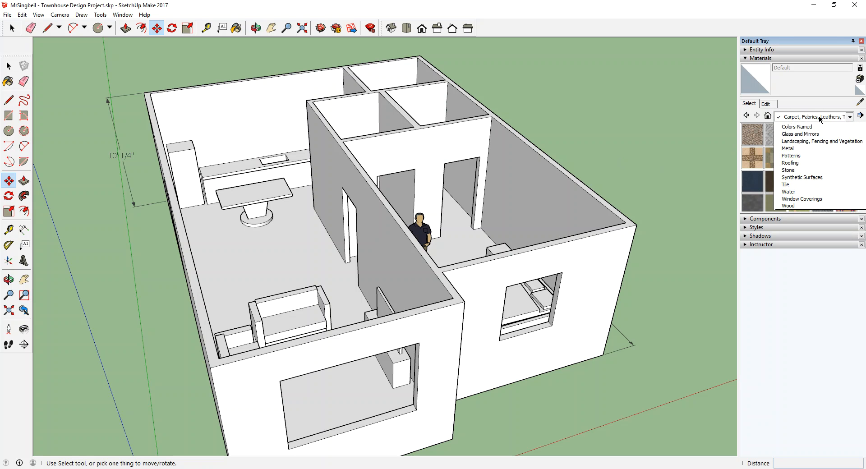
left_click(820, 119)
left_click(821, 120)
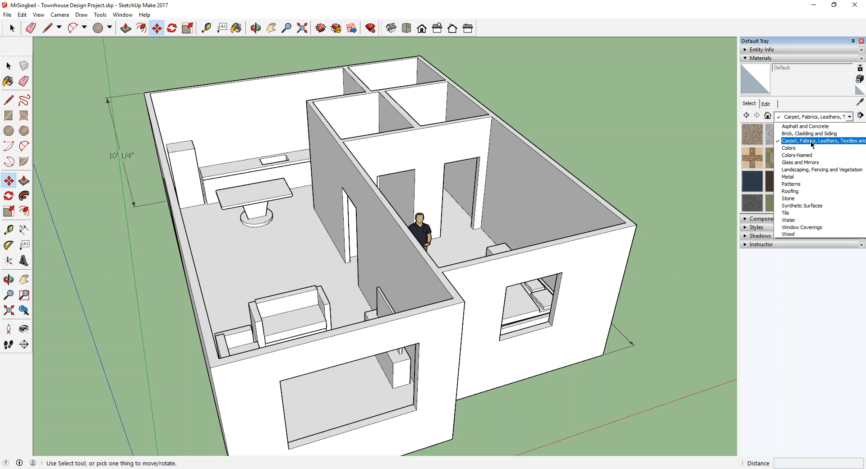
left_click(811, 142)
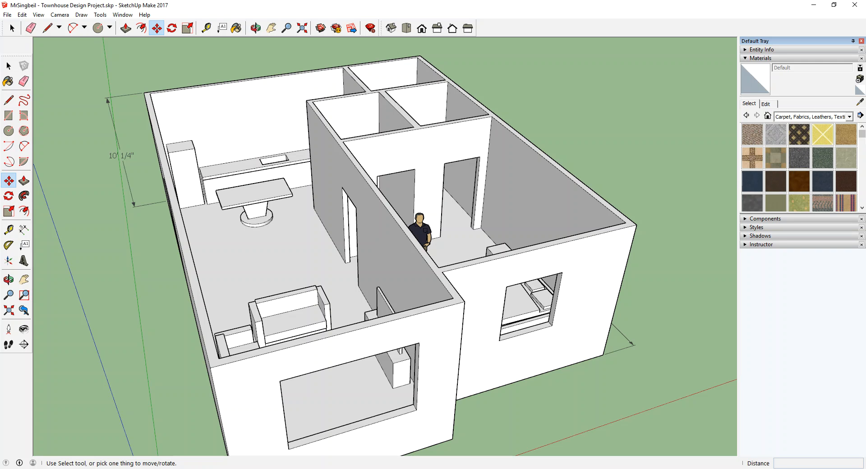
mouse_move(863, 141)
left_mouse_down()
mouse_move(863, 188)
mouse_move(862, 134)
left_mouse_up()
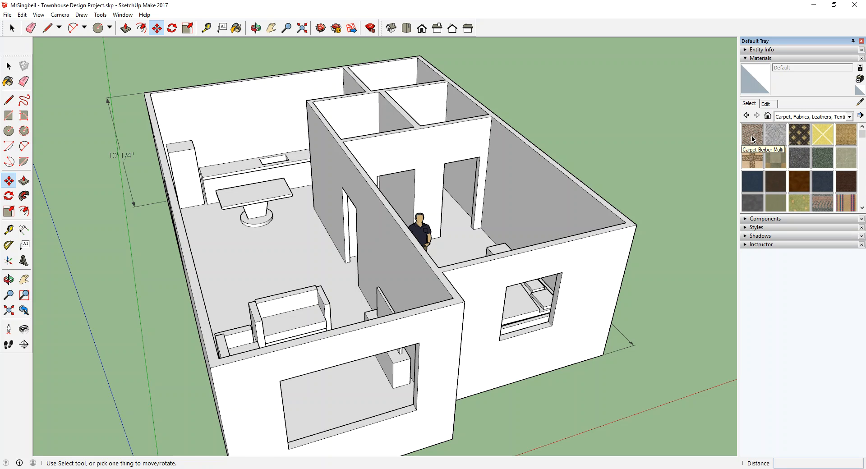
Paint the house floor with the Carpet Berber Multi material and inspect it around the sofa.
left_click(236, 28)
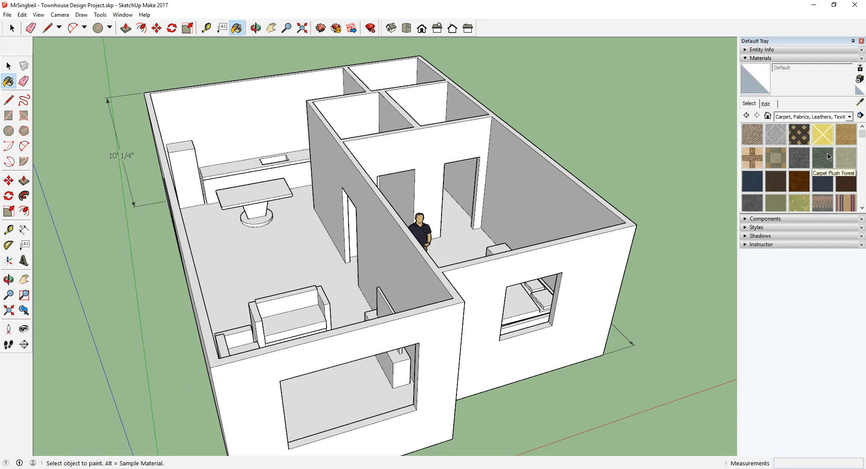
left_click(756, 138)
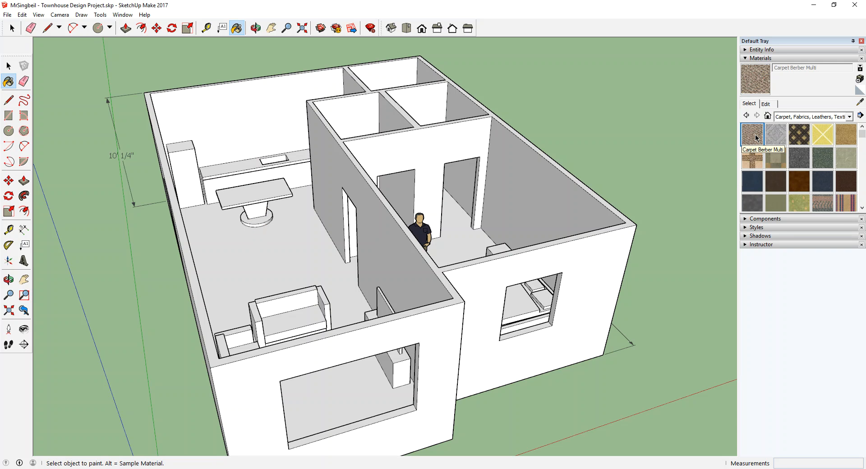
left_click(300, 254)
middle_click_drag(301, 252, 356, 301)
scroll(350, 332, "up", 8)
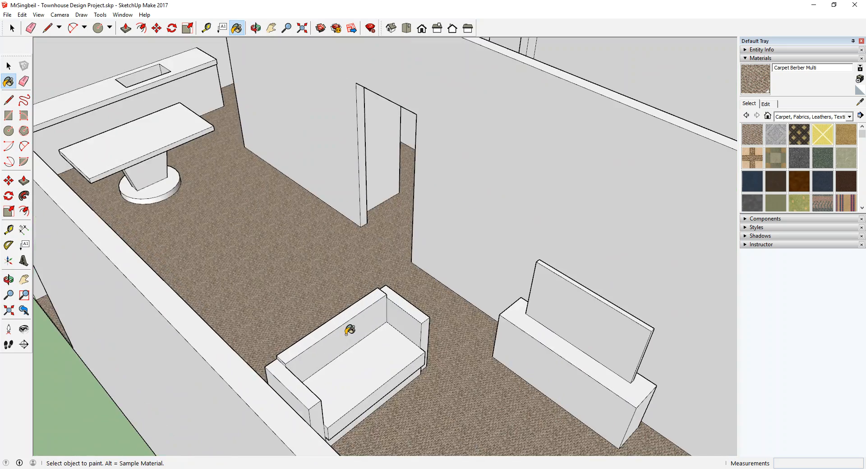
mouse_move(340, 332)
middle_mouse_down()
mouse_move(367, 302)
mouse_move(213, 220)
mouse_move(537, 232)
mouse_move(630, 251)
mouse_move(605, 299)
mouse_move(361, 235)
middle_mouse_up()
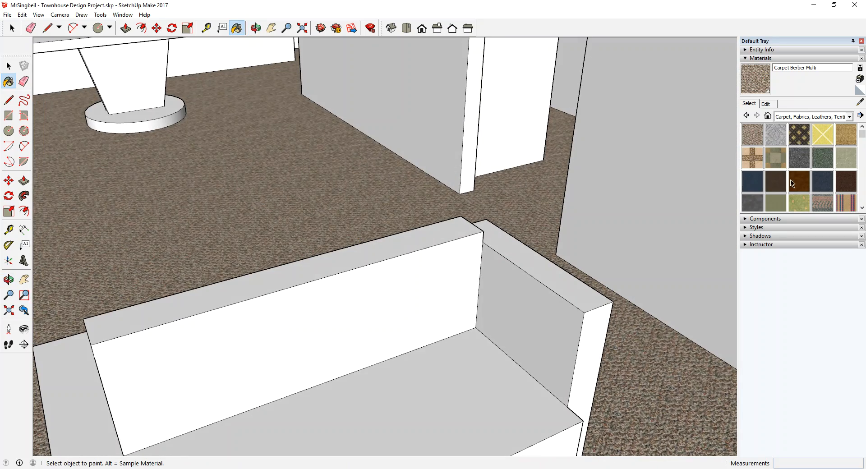
Repaint the house floor with the Carpet Plush Charcoal material and check the living room and bedroom.
left_click(797, 164)
left_click(265, 247)
mouse_move(266, 247)
middle_mouse_down()
mouse_move(451, 247)
mouse_move(224, 265)
mouse_move(253, 228)
mouse_move(383, 218)
mouse_move(375, 294)
mouse_move(442, 322)
mouse_move(421, 233)
mouse_move(429, 273)
mouse_move(521, 175)
mouse_move(422, 267)
mouse_move(549, 158)
mouse_move(386, 348)
mouse_move(445, 281)
mouse_move(396, 218)
mouse_move(439, 193)
mouse_move(497, 187)
mouse_move(373, 408)
middle_mouse_up()
scroll(463, 260, "down", 3)
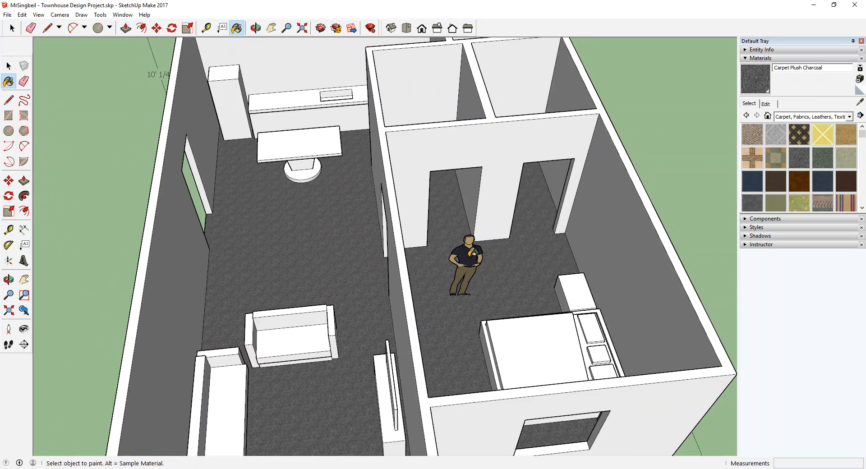
mouse_move(383, 307)
middle_mouse_down()
mouse_move(441, 310)
mouse_move(431, 315)
mouse_move(441, 252)
mouse_move(354, 282)
mouse_move(302, 257)
middle_mouse_up()
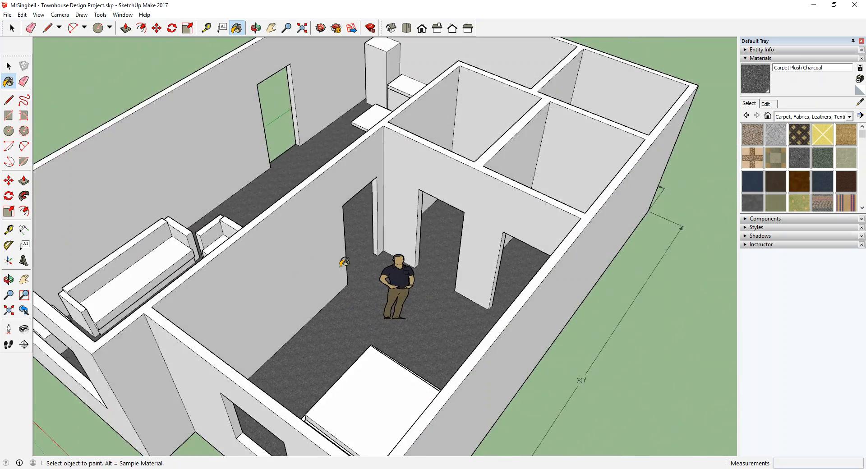
Undo both carpet fills on the house floor.
scroll(389, 265, "up", 5)
key("ctrl+z")
key("ctrl+z")
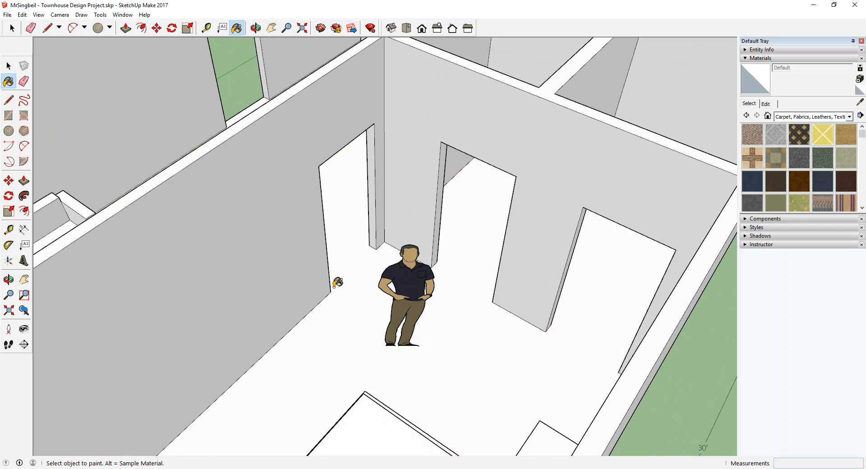
Draw a line on the floor across the doorway between the bedroom and living room, from one jamb to the other.
middle_click_drag(338, 283, 248, 116)
left_click(47, 28)
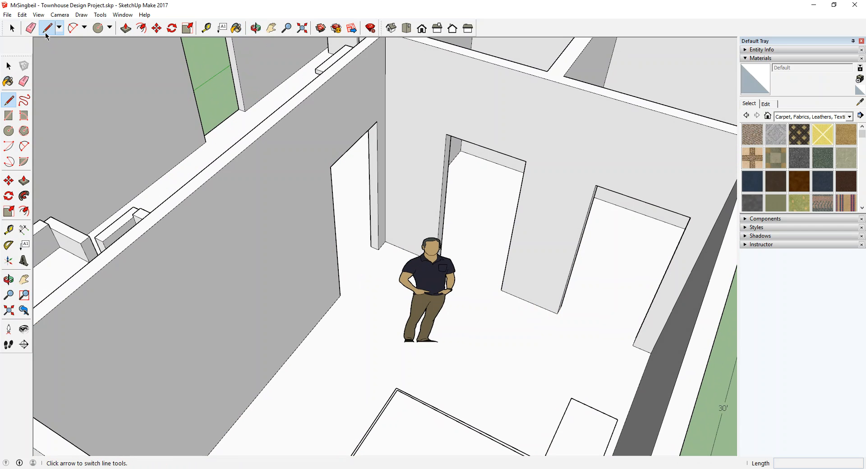
left_click(380, 251)
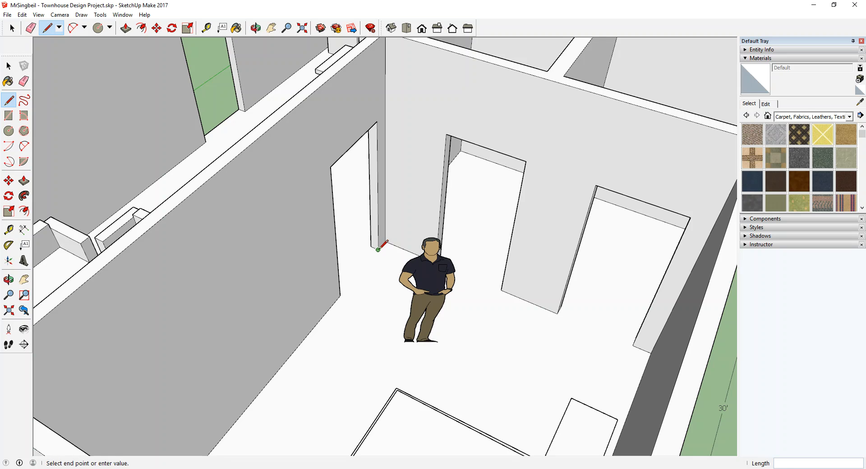
left_click(340, 295)
middle_click_drag(335, 219, 344, 264)
scroll(363, 94, "up", 2)
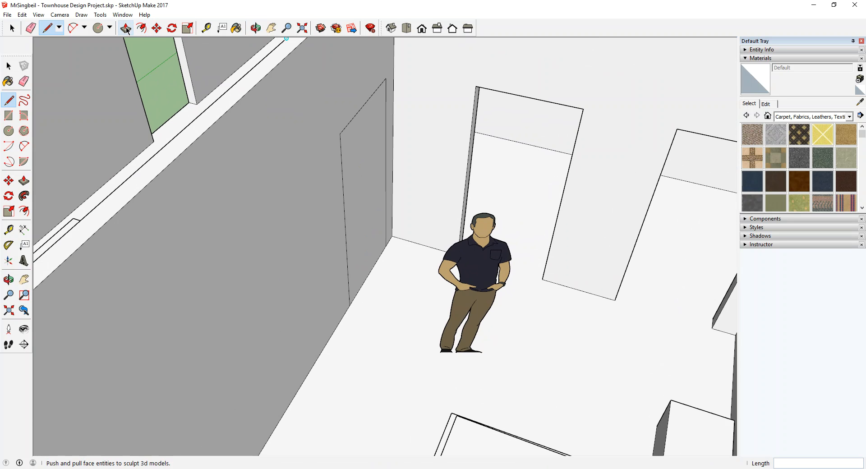
Delete the wall face closing the doorway between the bedroom and living room, keeping the line on the floor.
left_click(12, 28)
left_click(371, 209)
key("Delete")
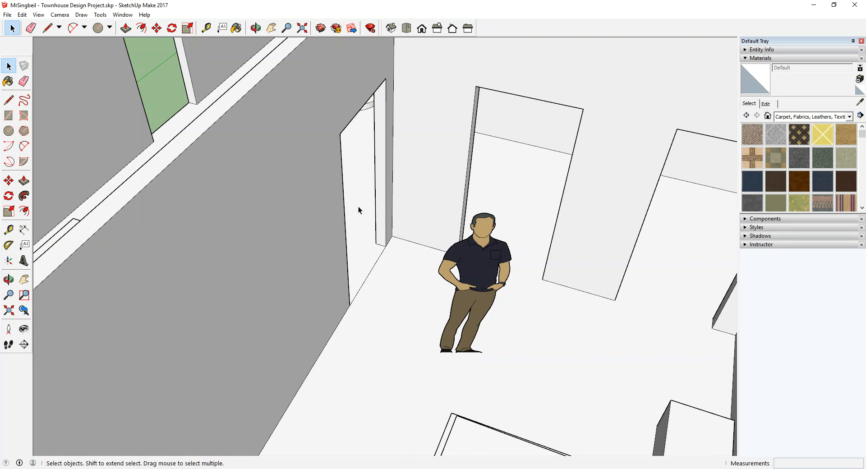
scroll(389, 261, "up", 3)
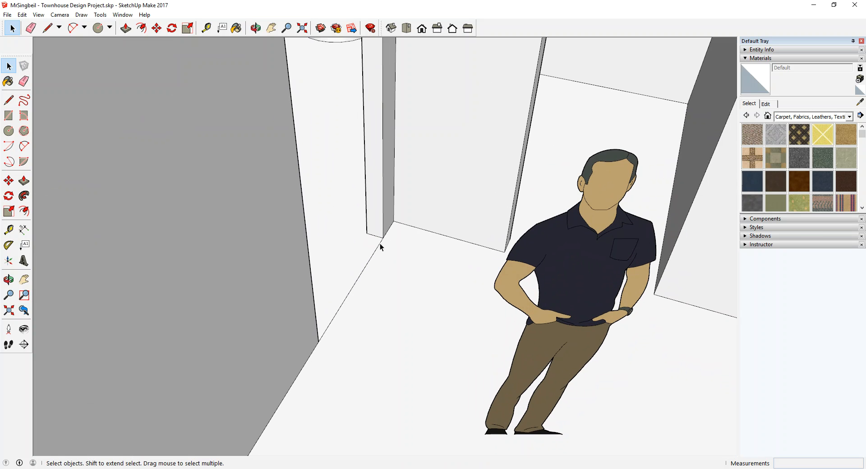
scroll(326, 329, "down", 4)
middle_click_drag(329, 323, 398, 272)
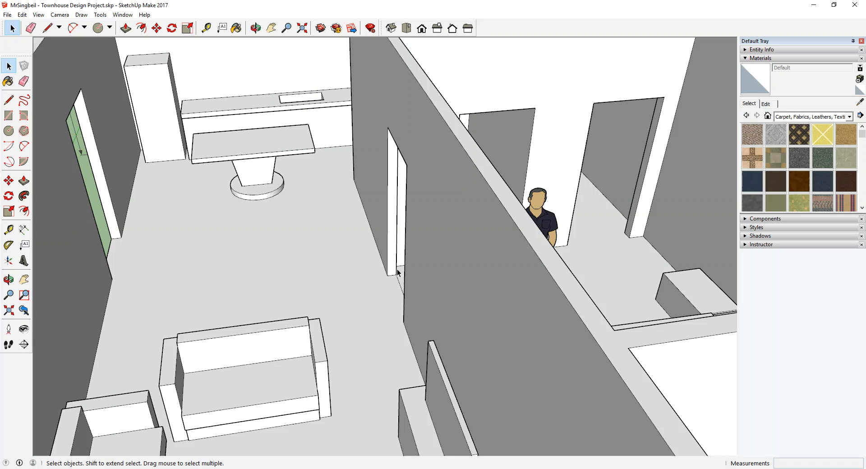
Paint the living room and kitchen floor with the Carpet Berber Multi material.
left_click(236, 28)
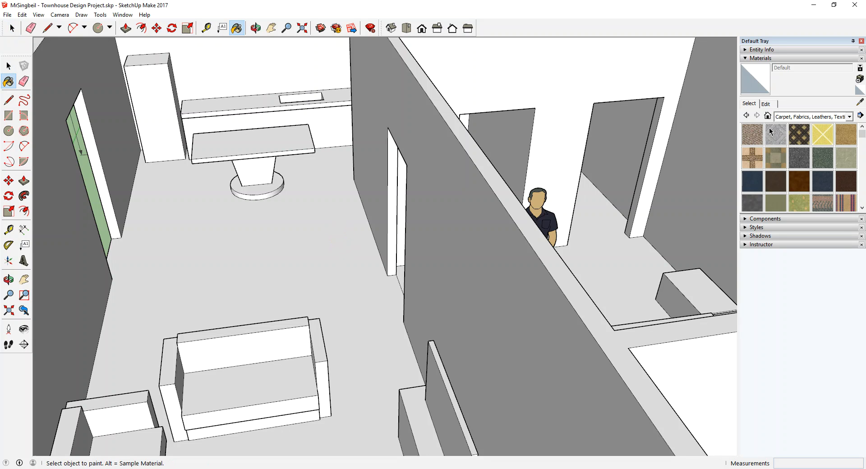
left_click(752, 134)
left_click(323, 247)
mouse_move(339, 240)
middle_mouse_down()
mouse_move(370, 321)
mouse_move(318, 316)
mouse_move(328, 281)
mouse_move(358, 271)
middle_mouse_up()
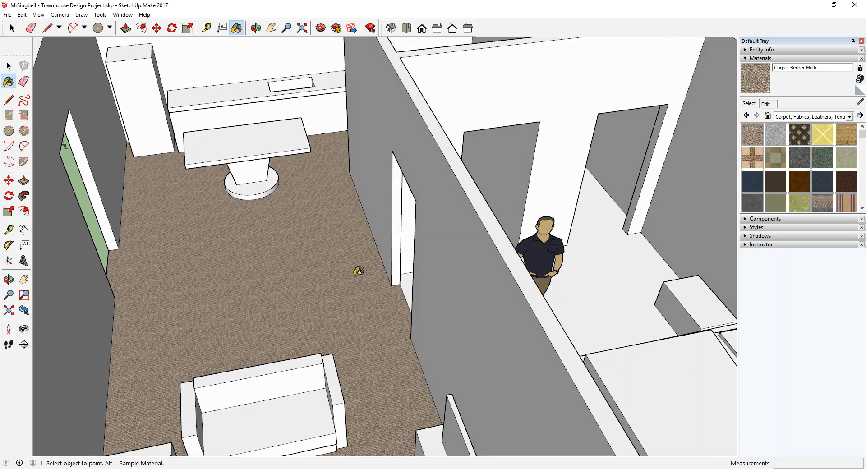
Try the Carpet Plush Forest material on the bedroom floor, and undo the fill.
left_click(822, 158)
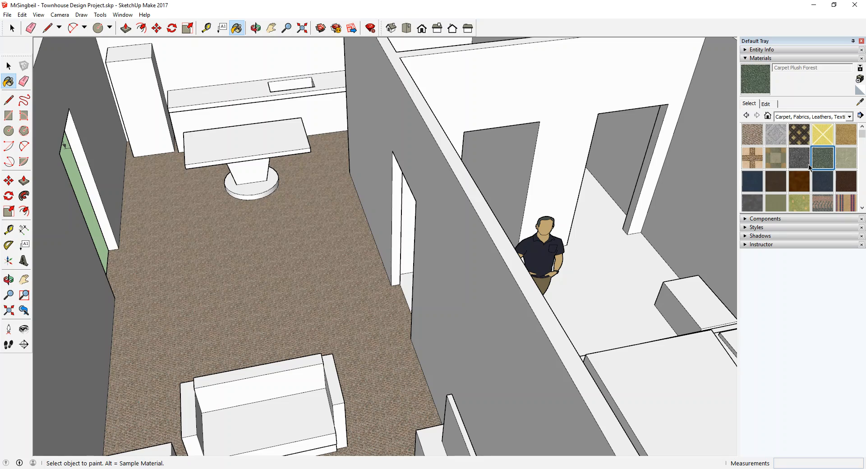
left_click(610, 294)
mouse_move(608, 297)
middle_mouse_down()
mouse_move(473, 289)
mouse_move(485, 274)
mouse_move(563, 315)
middle_mouse_up()
key("ctrl+z")
mouse_move(597, 242)
middle_mouse_down()
mouse_move(496, 253)
mouse_move(447, 286)
middle_mouse_up()
scroll(447, 286, "up", 5)
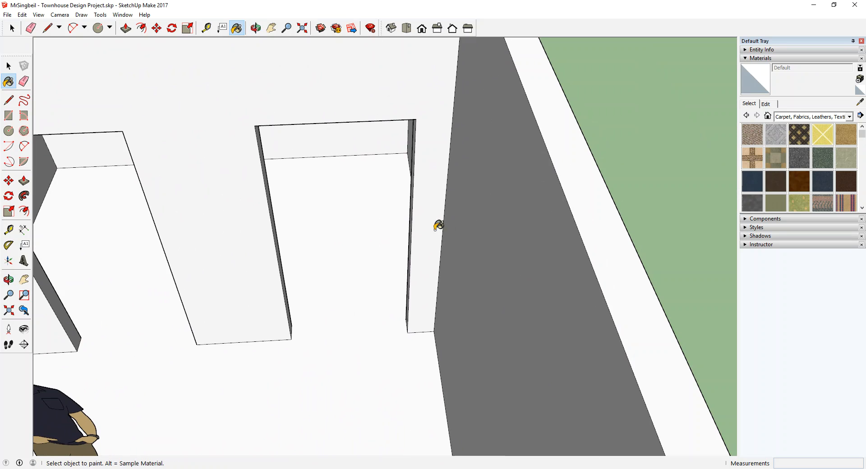
middle_click_drag(379, 257, 465, 221)
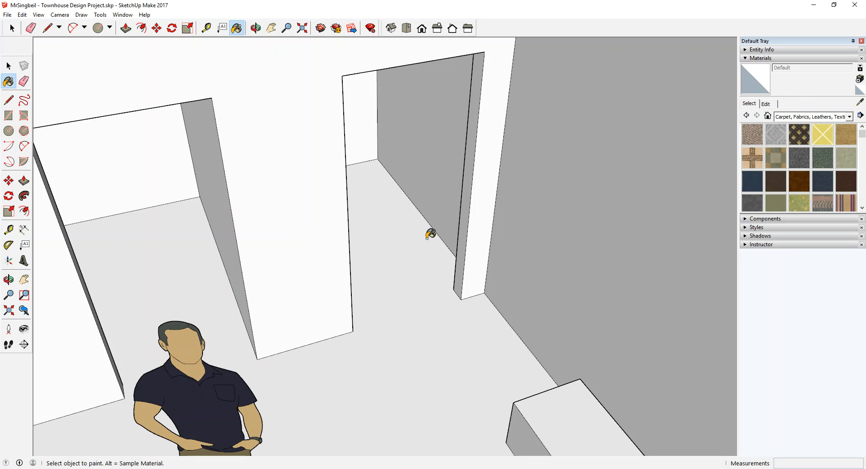
scroll(365, 358, "down", 5)
scroll(357, 345, "up", 6)
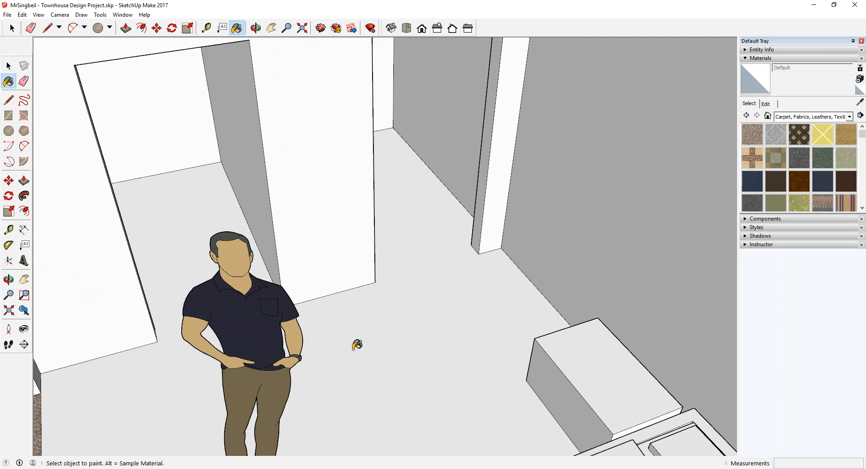
Repaint the living room and kitchen floor with the Default material to remove the carpet.
mouse_move(510, 246)
middle_mouse_down()
mouse_move(416, 323)
mouse_move(386, 277)
mouse_move(466, 313)
mouse_move(430, 290)
middle_mouse_up()
scroll(383, 287, "down", 5)
mouse_move(316, 282)
middle_mouse_down()
mouse_move(338, 293)
mouse_move(342, 286)
mouse_move(371, 308)
mouse_move(479, 244)
middle_mouse_up()
scroll(370, 308, "up", 3)
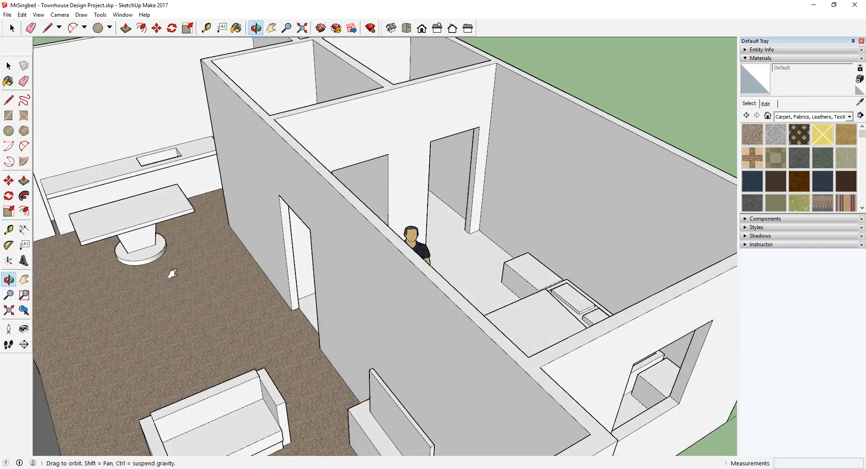
mouse_move(170, 274)
middle_mouse_down("shift")
mouse_move(419, 247)
mouse_move(365, 263)
mouse_move(382, 292)
mouse_move(144, 80)
middle_mouse_up("shift")
left_click(387, 276)
Draw a line about 11' 2" long across the floor between the kitchen and the living room, from the outer wall to the bedroom-side wall.
left_click(47, 28)
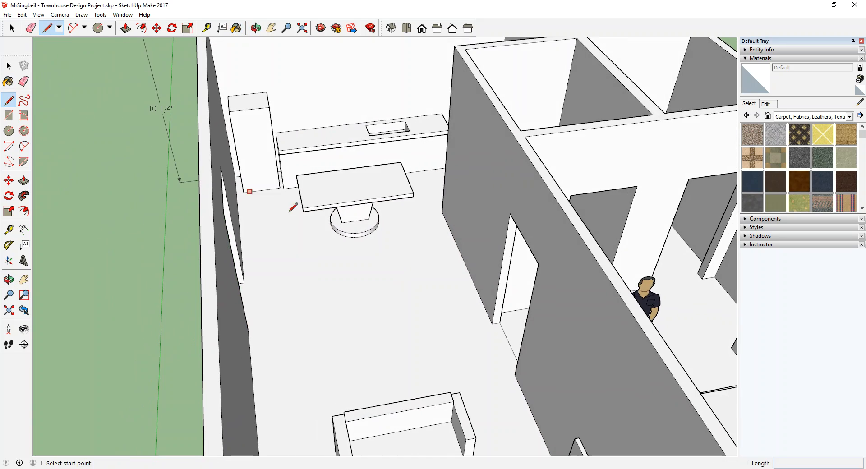
mouse_move(292, 205)
middle_mouse_down()
mouse_move(467, 261)
mouse_move(325, 250)
middle_mouse_up()
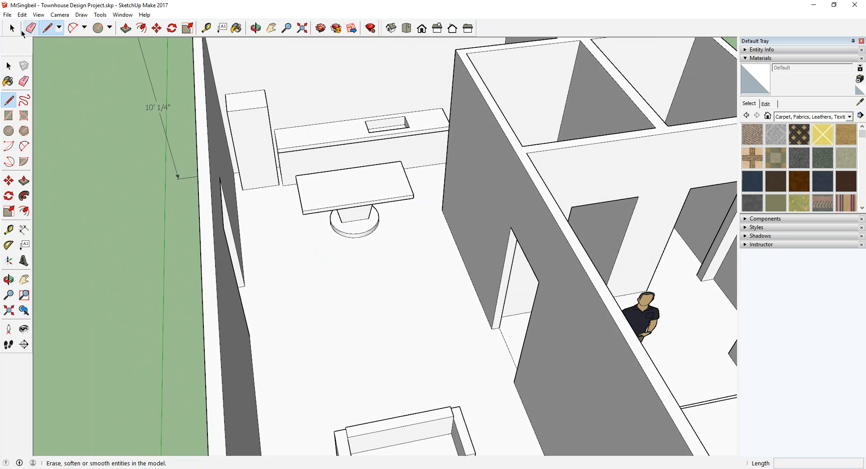
left_click(30, 28)
scroll(500, 328, "up", 5)
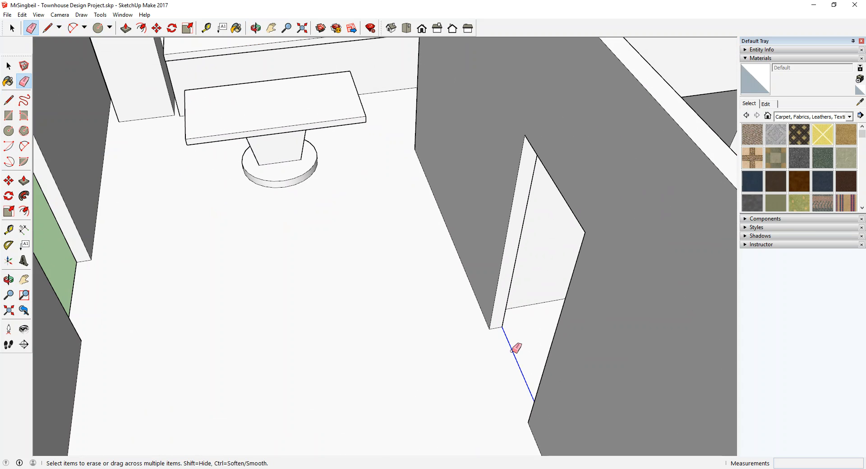
left_click(47, 28)
scroll(245, 184, "down", 5)
mouse_move(245, 183)
middle_mouse_down()
mouse_move(367, 253)
mouse_move(189, 280)
middle_mouse_up()
left_click(122, 286)
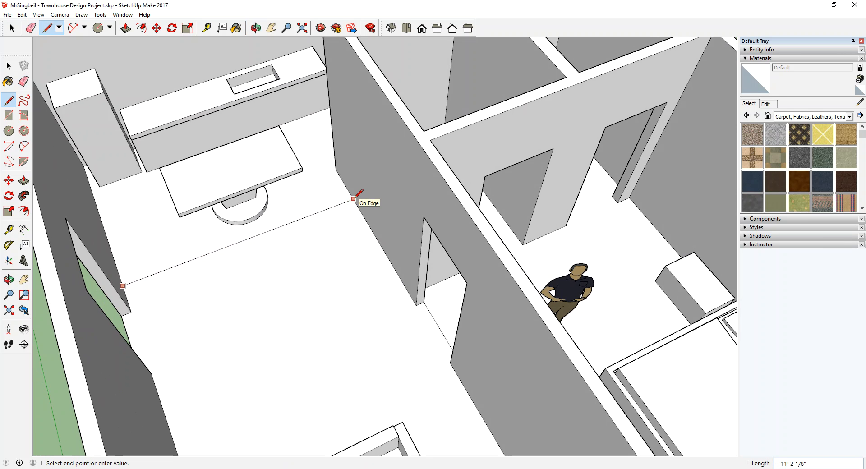
middle_click_drag(388, 324, 335, 309)
middle_click_drag(271, 310, 188, 331)
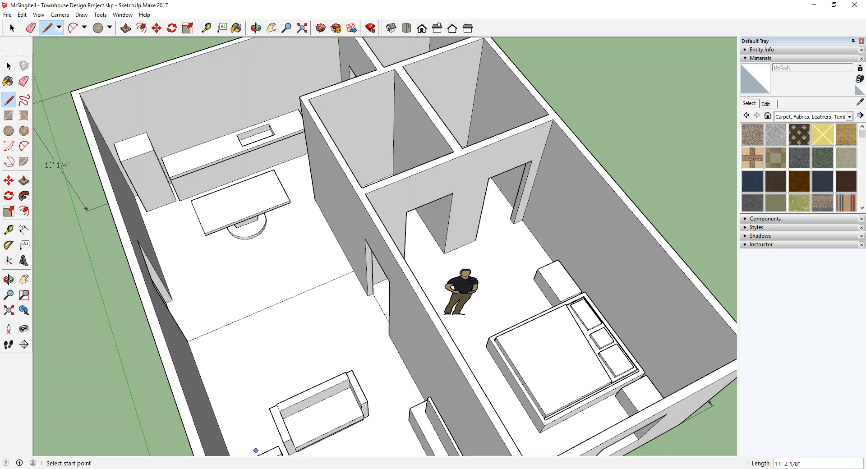
Switch to the Google Slides presentation, examine the kitchen and living room boundary on the floor plan, and return to SketchUp.
key("alt+Tab")
key("Up")
key("Down")
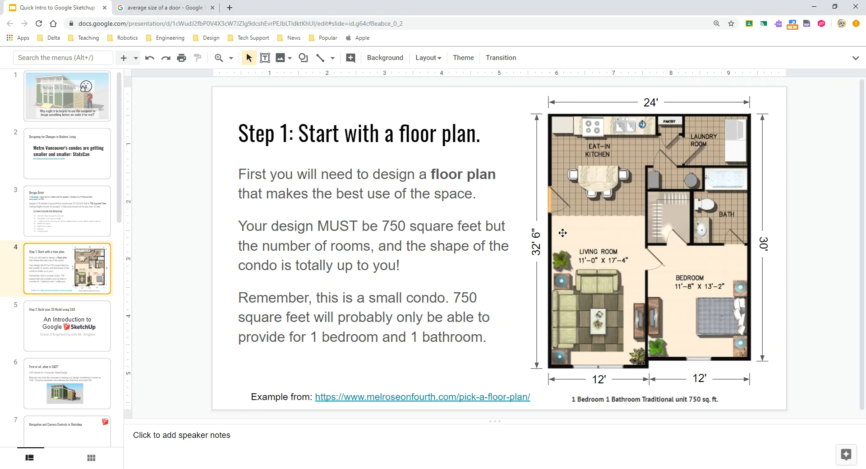
key("alt+Tab")
Draw a 3' line on the floor across the doorway between the bedroom and bathroom, from jamb to jamb.
mouse_move(315, 303)
middle_mouse_down()
mouse_move(267, 294)
mouse_move(205, 224)
mouse_move(507, 246)
mouse_move(406, 289)
middle_mouse_up()
scroll(373, 299, "up", 3)
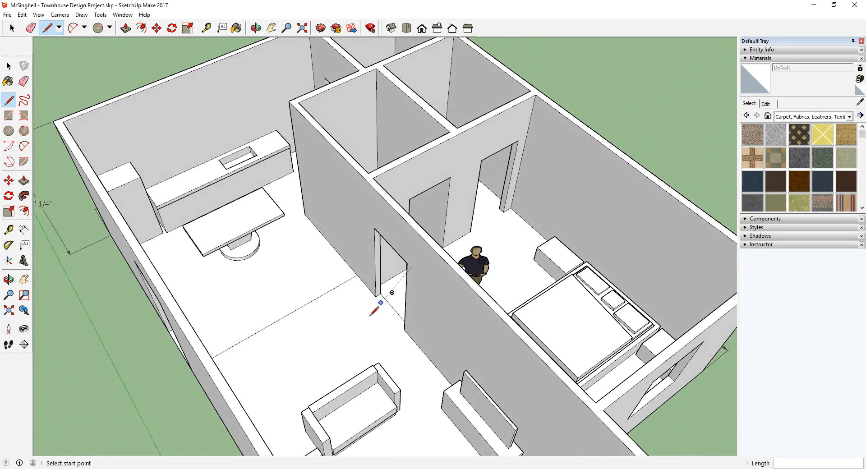
scroll(329, 232, "up", 5)
scroll(419, 197, "down", 5)
scroll(453, 214, "up", 5)
middle_click_drag(467, 178, 459, 295)
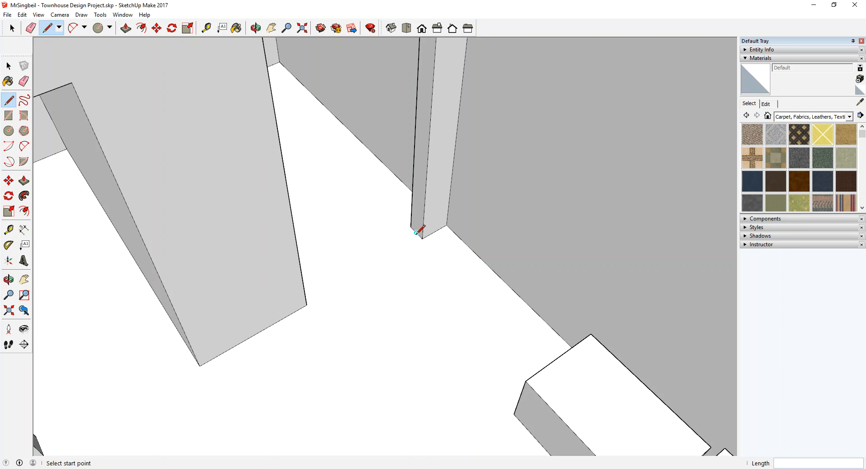
middle_click_drag(304, 295, 402, 277)
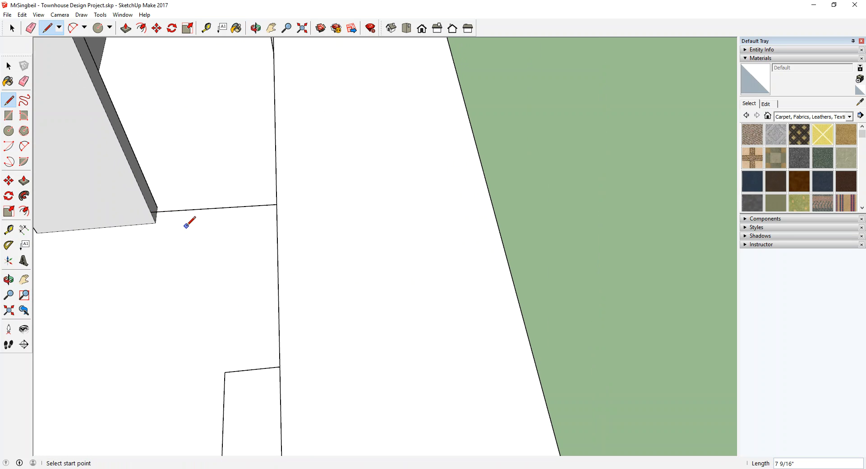
middle_click_drag(173, 212, 331, 247)
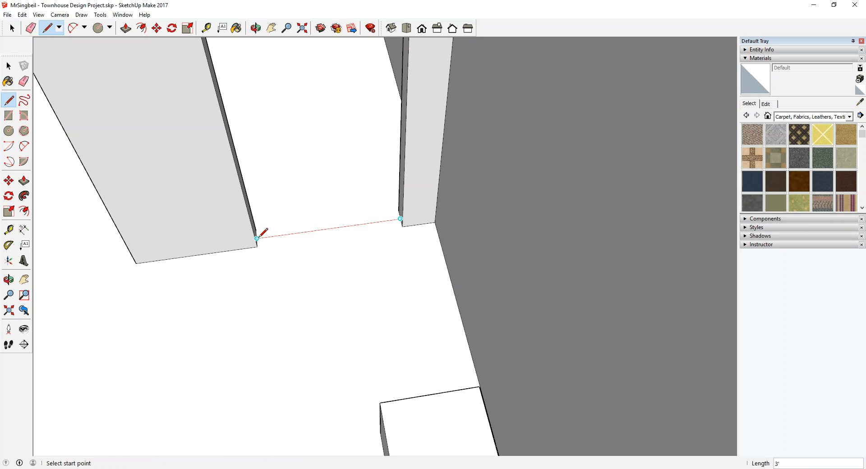
middle_click_drag(323, 262, 304, 246)
Draw a 3' line on the floor across the doorway between the kitchen and laundry room, from jamb to jamb.
scroll(235, 289, "down", 5)
scroll(236, 289, "down", 3)
scroll(251, 258, "down", 2)
middle_click_drag(251, 257, 503, 305)
scroll(232, 261, "up", 3)
scroll(373, 228, "up", 4)
middle_click_drag(373, 232, 257, 207)
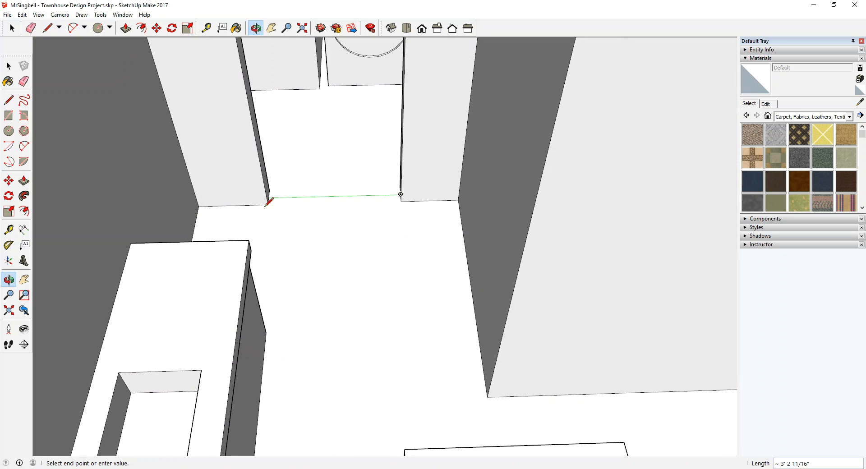
middle_click_drag(303, 222, 299, 203)
left_click(288, 175)
middle_click_drag(288, 175, 412, 190)
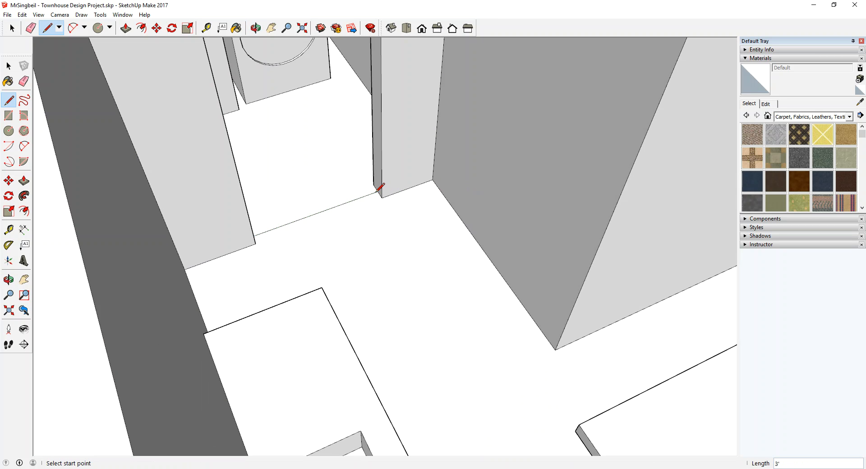
Paint only the living room side of the divided floor with the Carpet Berber Multi material.
scroll(514, 299, "down", 10)
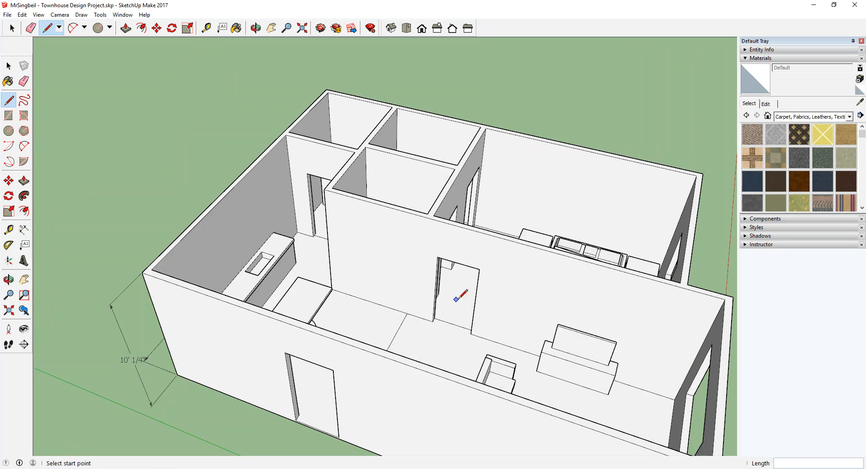
middle_click_drag(461, 294, 219, 304)
scroll(303, 302, "up", 5)
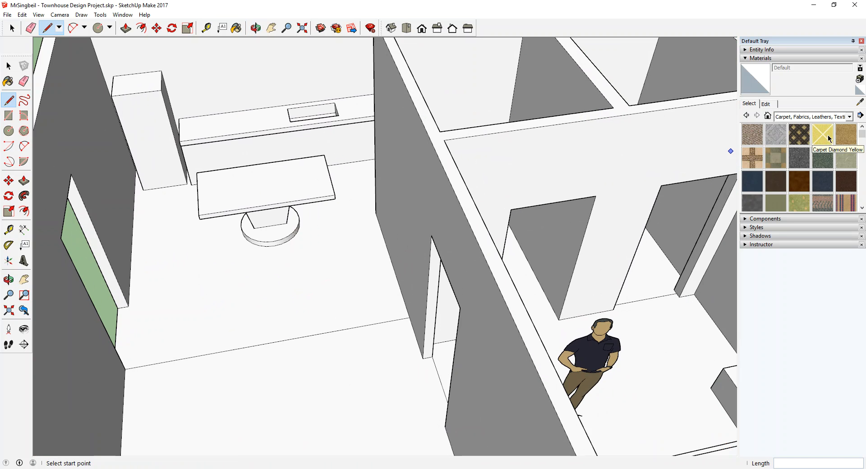
left_click(753, 134)
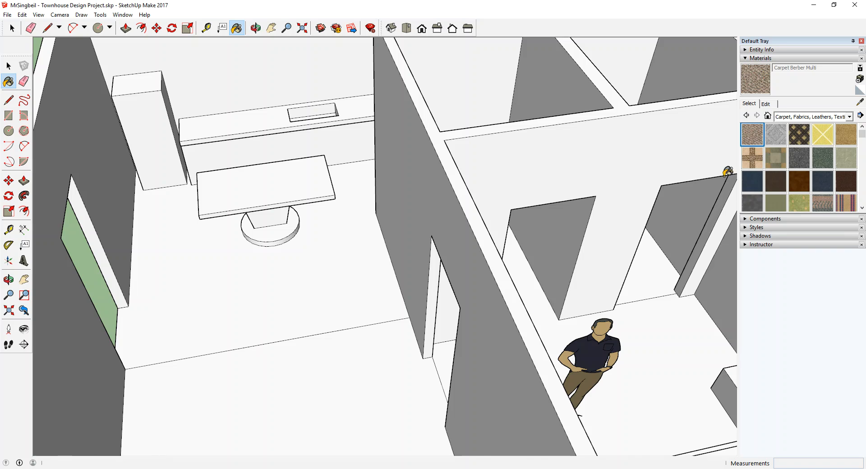
left_click(377, 376)
scroll(383, 378, "down", 3)
scroll(383, 389, "up", 3)
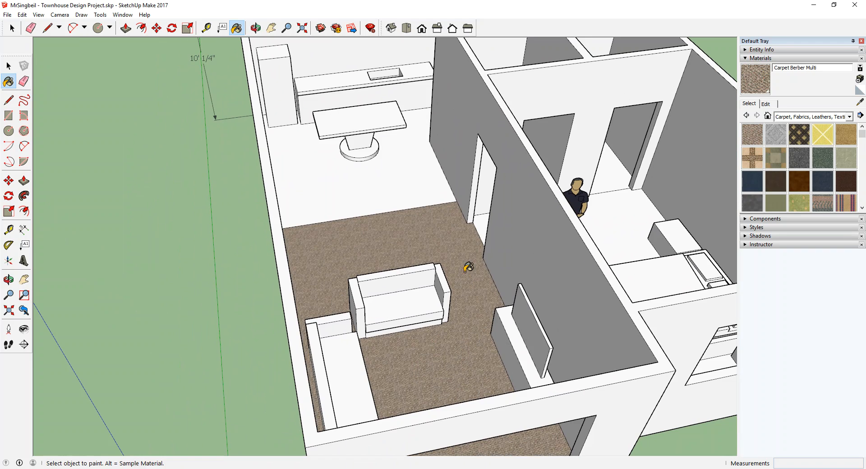
Paint the top and front of the seat cushion on the sofa facing away from the kitchen with the Suede Green material.
middle_click_drag(465, 271, 406, 270)
scroll(809, 133, "down", 3)
scroll(814, 149, "up", 2)
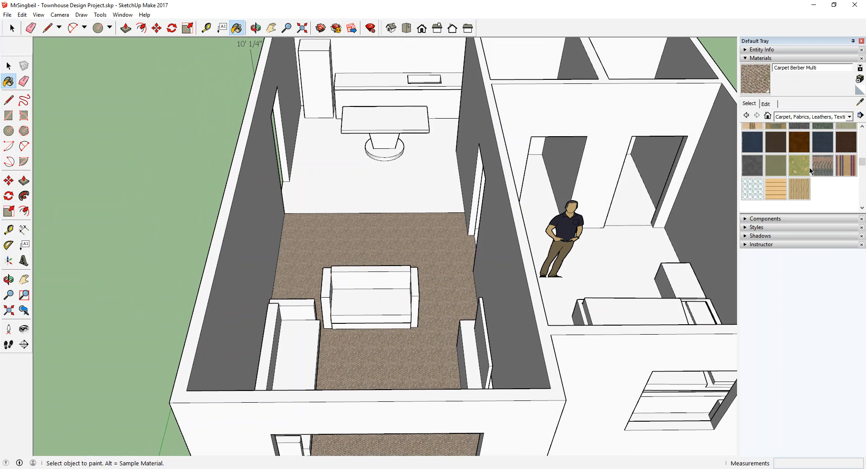
left_click(776, 165)
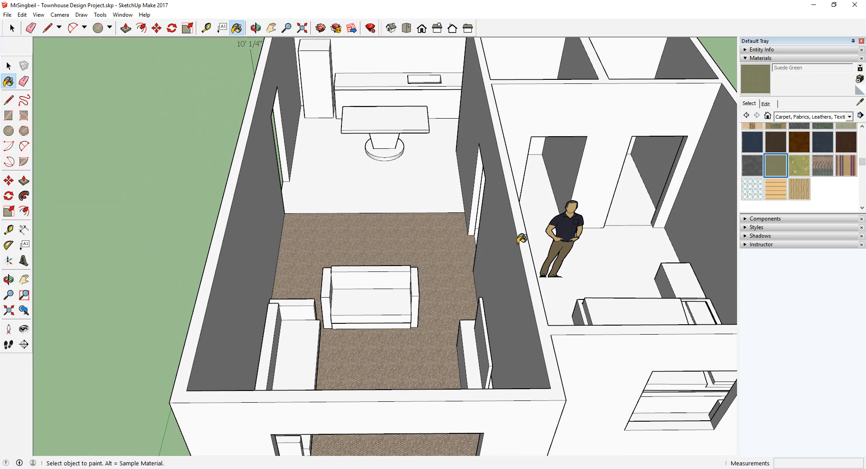
scroll(373, 328, "up", 3)
left_click(362, 303)
scroll(363, 303, "up", 6)
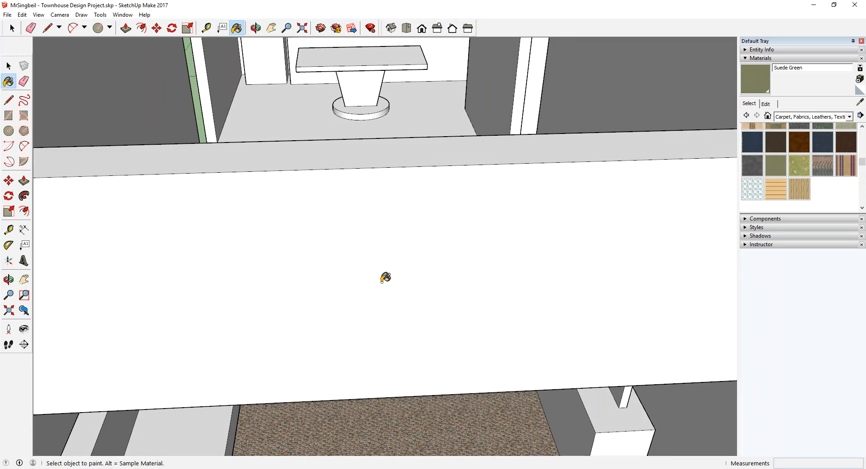
scroll(415, 221, "down", 3)
mouse_move(392, 230)
middle_mouse_down()
mouse_move(433, 252)
mouse_move(398, 174)
mouse_move(468, 279)
mouse_move(369, 171)
mouse_move(326, 285)
middle_mouse_up()
scroll(482, 408, "down", 4)
scroll(354, 152, "up", 5)
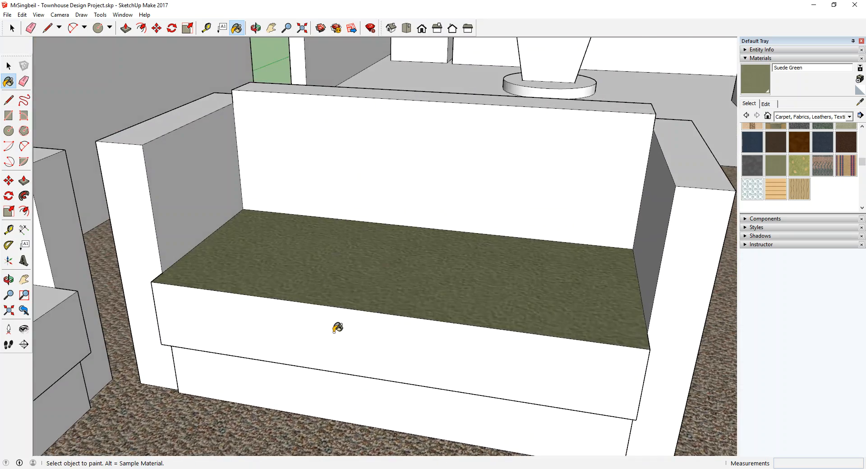
left_click(338, 327)
scroll(368, 296, "down", 3)
scroll(257, 298, "down", 3)
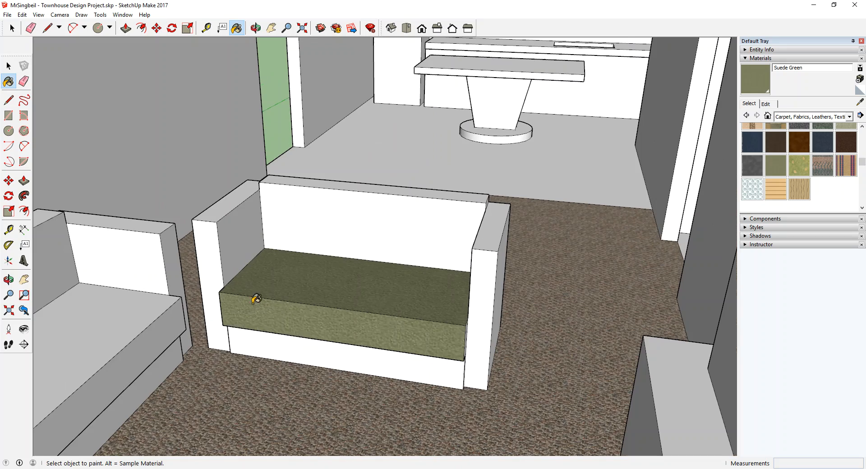
Paint the neighbouring sofa's seat cushion and further sofa faces with the Suede Green material.
left_click(135, 314)
left_click(156, 329)
mouse_move(155, 304)
middle_mouse_down()
mouse_move(444, 232)
mouse_move(336, 238)
mouse_move(271, 181)
middle_mouse_up()
left_click(258, 169)
left_click(248, 130)
mouse_move(248, 131)
middle_mouse_down()
mouse_move(244, 137)
mouse_move(478, 203)
mouse_move(564, 162)
mouse_move(366, 185)
middle_mouse_up()
left_click(568, 157)
left_click(522, 107)
Paint the bedroom and closet floor with the Carpet Berber Multi material.
mouse_move(428, 249)
middle_mouse_down()
mouse_move(713, 257)
mouse_move(387, 241)
mouse_move(649, 240)
middle_mouse_up()
scroll(441, 248, "down", 7)
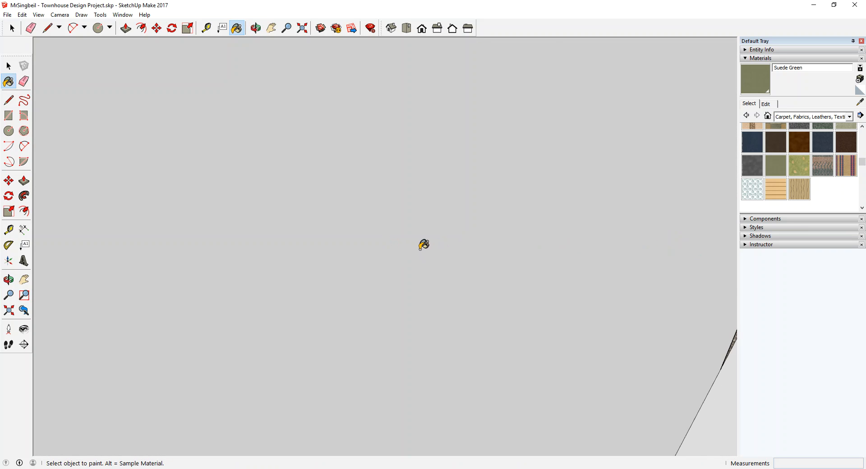
mouse_move(492, 279)
middle_mouse_down("shift")
mouse_move(267, 211)
mouse_move(218, 225)
middle_mouse_up("shift")
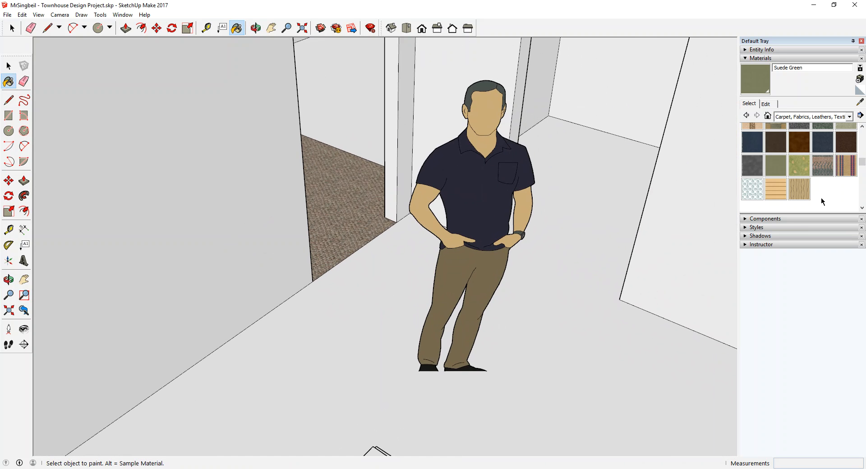
scroll(416, 272, "down", 5)
scroll(466, 272, "up", 3)
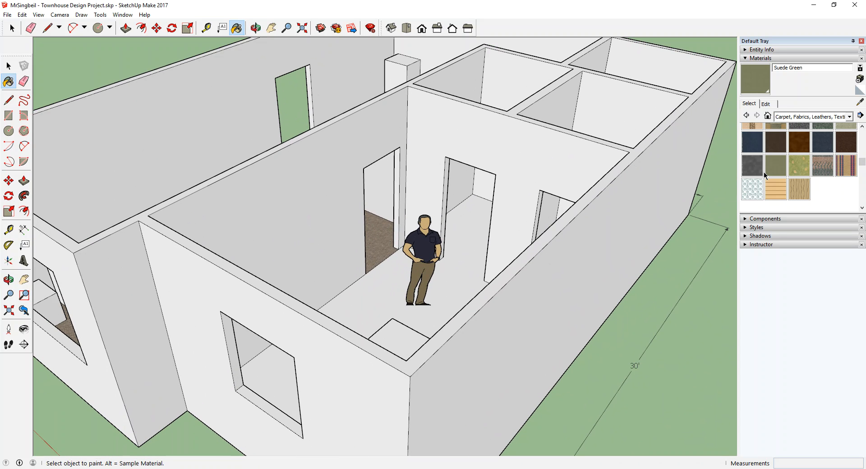
scroll(793, 171, "up", 2)
left_click(753, 135)
left_click(454, 297)
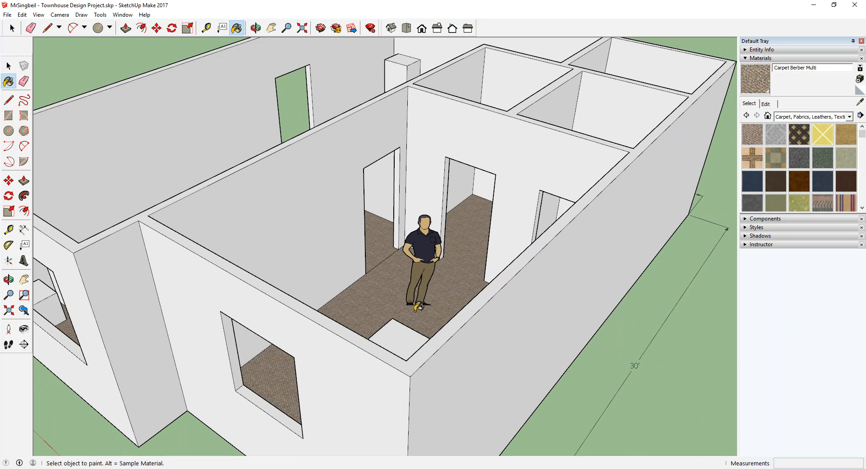
Try the Terrazzo Light Blue material from the Synthetic Surfaces collection on the bathroom floor.
middle_click_drag(454, 298, 566, 351)
scroll(582, 316, "up", 3)
middle_click_drag(591, 282, 454, 293, "shift")
scroll(453, 270, "up", 3)
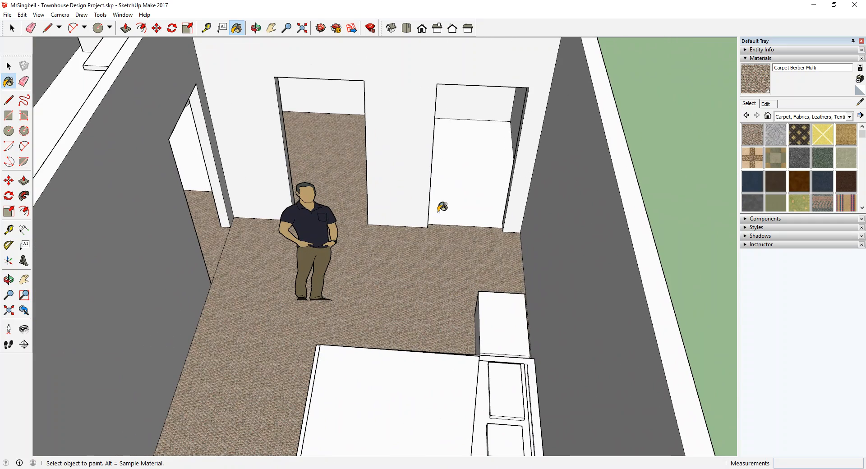
left_click(807, 118)
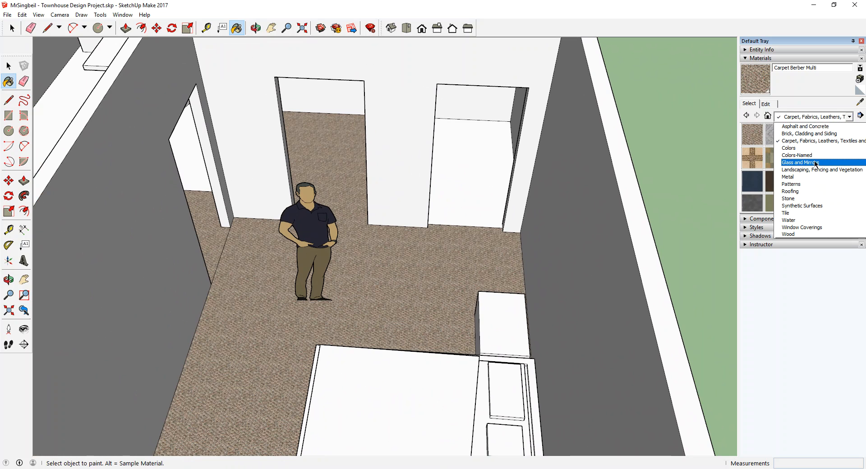
left_click(805, 184)
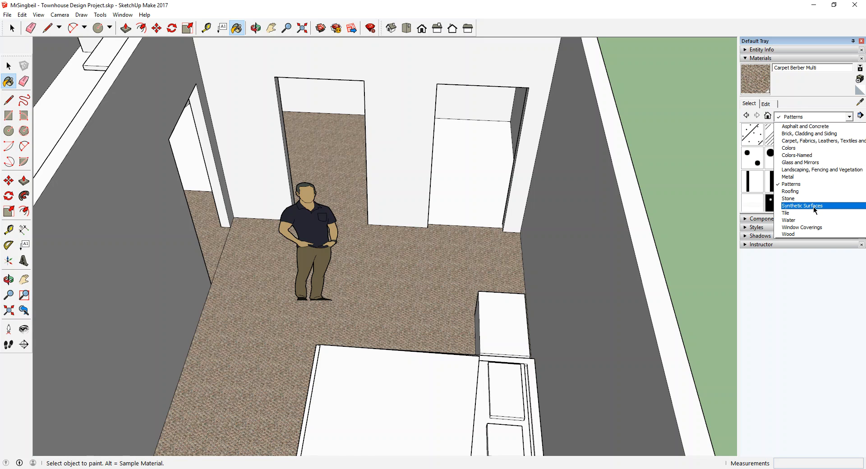
left_click(818, 208)
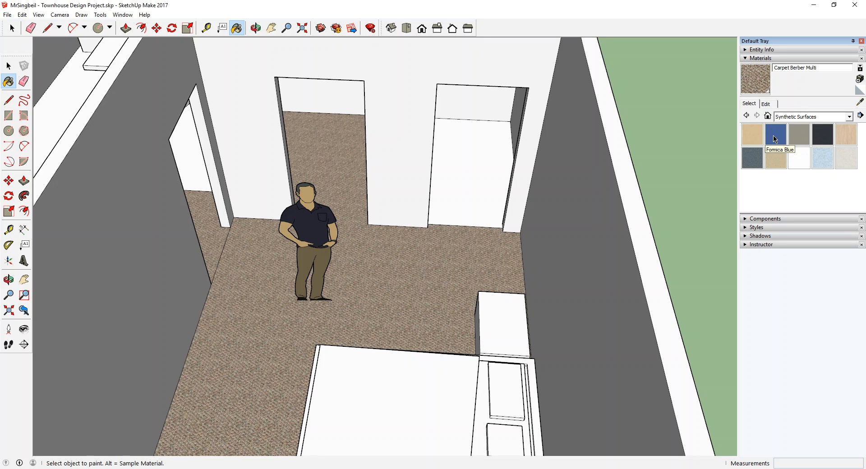
left_click(818, 160)
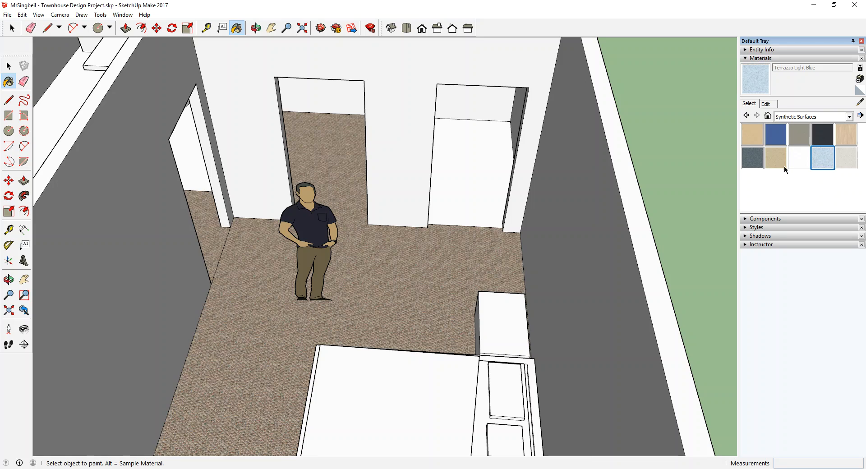
left_click(476, 190)
mouse_move(477, 191)
middle_mouse_down("shift")
mouse_move(442, 203)
mouse_move(260, 336)
mouse_move(376, 266)
middle_mouse_up("shift")
middle_click_drag(375, 267, 421, 277, "shift")
scroll(422, 276, "up", 6)
middle_click_drag(399, 333, 428, 298)
mouse_move(428, 298)
middle_mouse_down("shift")
mouse_move(471, 246)
mouse_move(426, 280)
middle_mouse_up("shift")
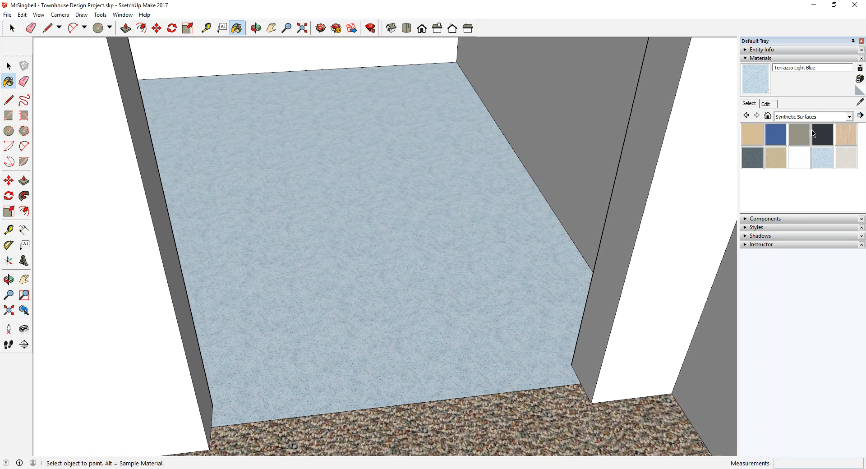
Paint the bathroom floor with the Concrete Pavers Block Multi material from the Tile collection.
left_click(812, 116)
left_click(796, 212)
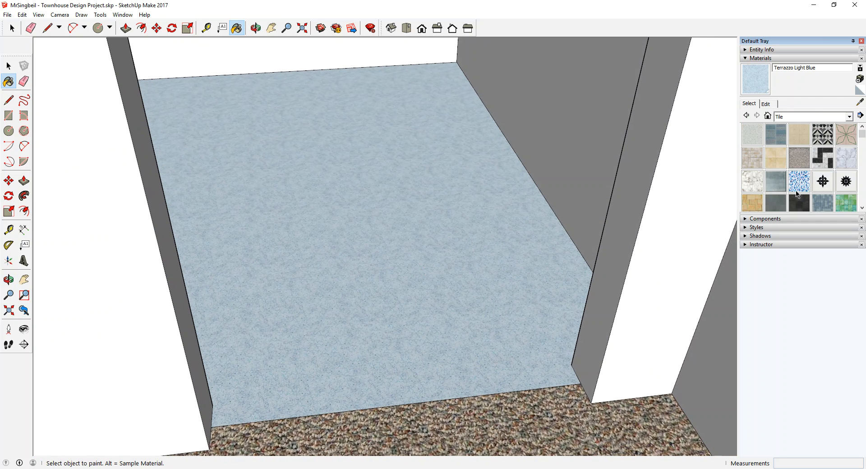
left_click(776, 139)
left_click(473, 221)
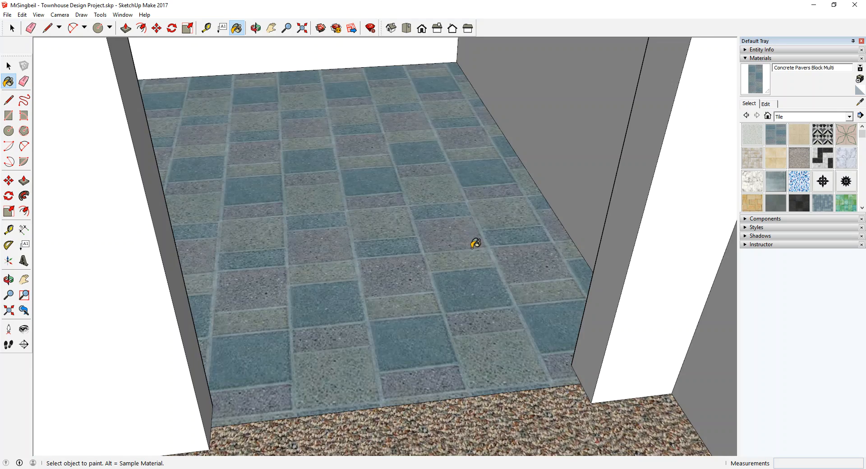
scroll(456, 242, "down", 5)
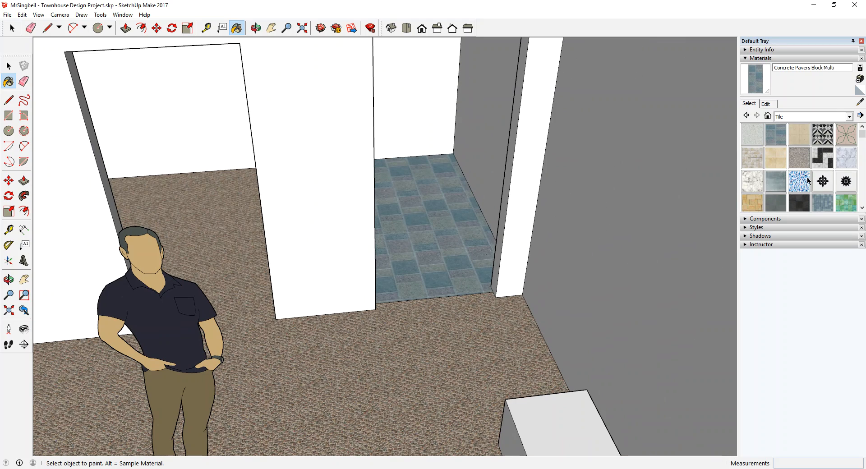
Paint the bathroom floor with the Field Rectangle Tile material.
left_click(753, 158)
left_click(406, 217)
mouse_move(406, 216)
middle_mouse_down()
mouse_move(445, 283)
mouse_move(355, 251)
mouse_move(435, 163)
mouse_move(440, 304)
mouse_move(329, 344)
mouse_move(412, 339)
mouse_move(434, 271)
middle_mouse_up()
Paint the walls of the bathroom and the adjoining back room with the Tile Limestone Large material.
scroll(432, 320, "down", 5)
scroll(803, 176, "down", 3)
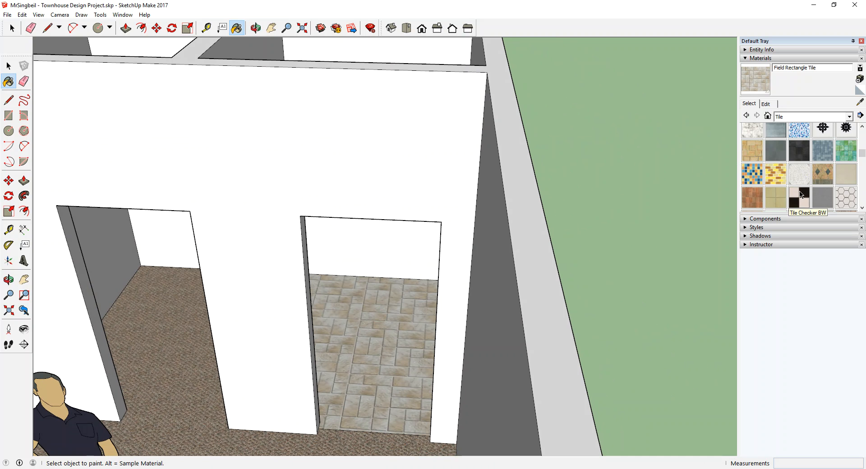
scroll(797, 194, "down", 2)
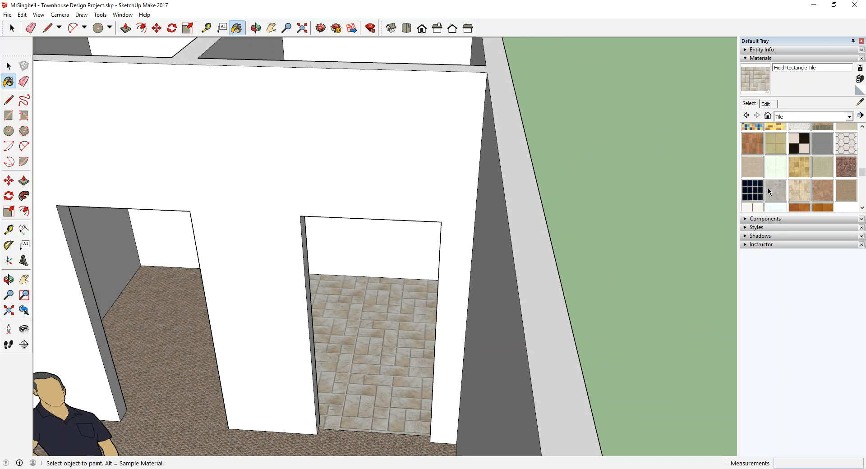
left_click(766, 171)
middle_click_drag(443, 341, 429, 225)
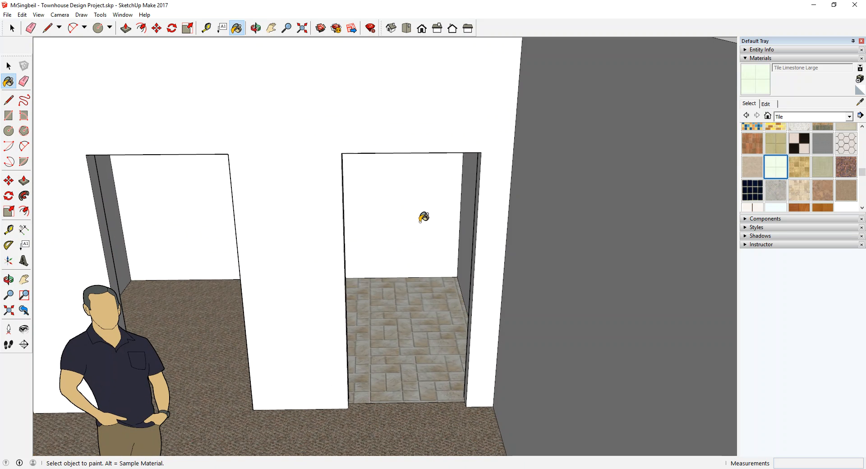
left_click(409, 273)
middle_click_drag(411, 269, 294, 252)
middle_click_drag(273, 97, 678, 89)
mouse_move(581, 197)
middle_mouse_down()
mouse_move(651, 171)
mouse_move(502, 303)
mouse_move(461, 226)
mouse_move(234, 218)
mouse_move(247, 110)
mouse_move(296, 149)
mouse_move(312, 260)
mouse_move(451, 181)
mouse_move(506, 174)
mouse_move(356, 225)
mouse_move(495, 199)
mouse_move(412, 178)
mouse_move(314, 251)
mouse_move(611, 269)
mouse_move(488, 216)
middle_mouse_up()
middle_click_drag(362, 199, 525, 145)
mouse_move(226, 255)
middle_mouse_down()
mouse_move(682, 278)
mouse_move(480, 84)
mouse_move(245, 143)
mouse_move(153, 79)
mouse_move(313, 211)
middle_mouse_up()
Paint the floor of the small back room beyond the kitchen doorway with the Field Rectangle Tile material.
scroll(803, 161, "up", 5)
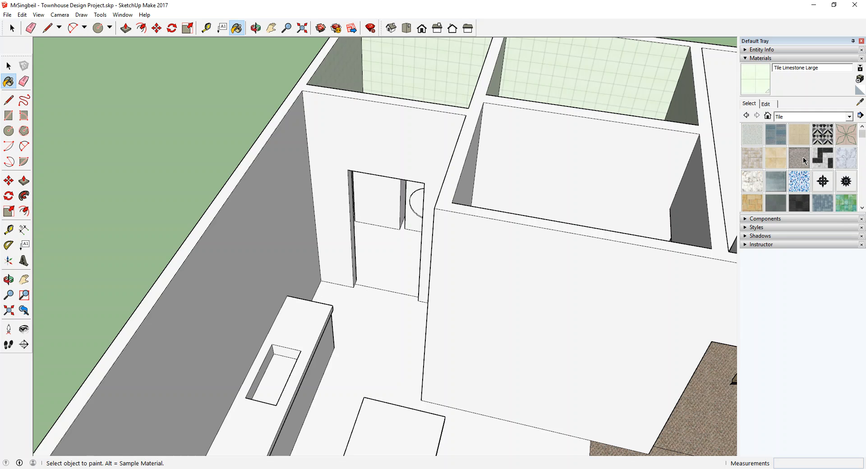
middle_click_drag(587, 226, 352, 293)
left_click(754, 158)
middle_click_drag(367, 243, 356, 318)
left_click(360, 244)
Paint the kitchen floor with the Ornate Tile 01 material from the Tile collection.
mouse_move(397, 295)
middle_mouse_down()
mouse_move(551, 220)
mouse_move(451, 185)
middle_mouse_up()
scroll(450, 185, "down", 4)
middle_click_drag(384, 213, 264, 220)
middle_click_drag(243, 278, 401, 218, "shift")
scroll(454, 306, "up", 3)
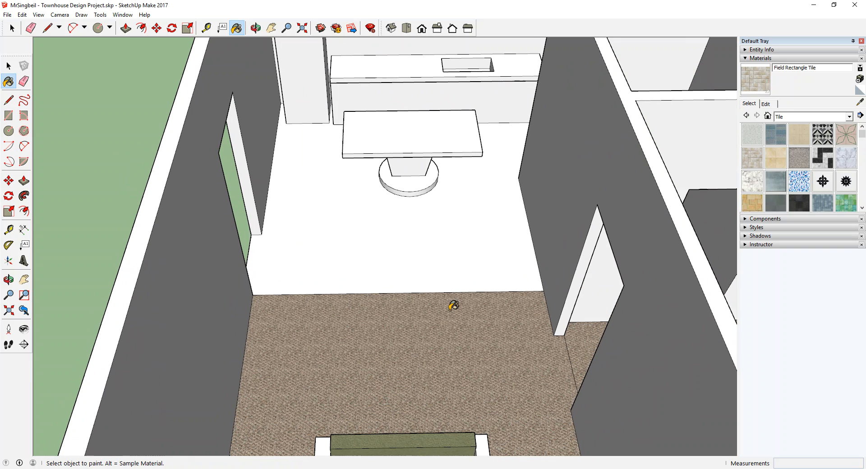
left_click(806, 115)
left_click(806, 115)
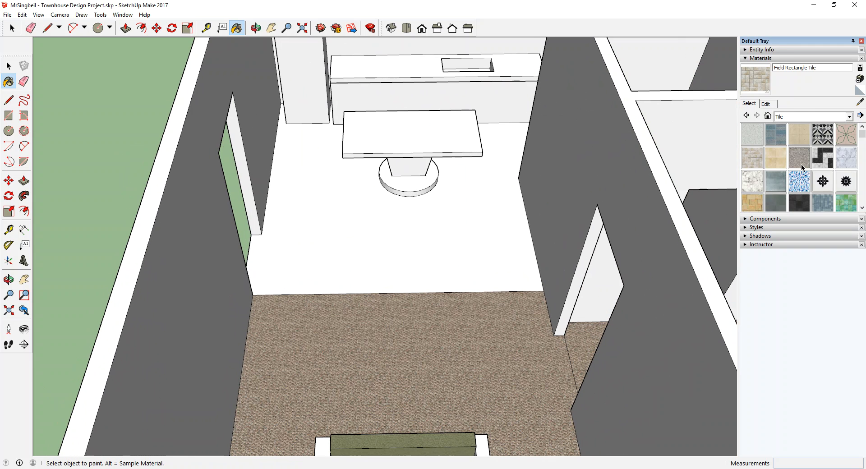
left_click(823, 181)
left_click(474, 235)
Try the Ornate Tile 01 material on the kitchen walls.
mouse_move(474, 234)
middle_mouse_down()
mouse_move(371, 243)
mouse_move(561, 258)
mouse_move(520, 207)
mouse_move(267, 253)
mouse_move(261, 275)
mouse_move(383, 302)
mouse_move(650, 214)
middle_mouse_up()
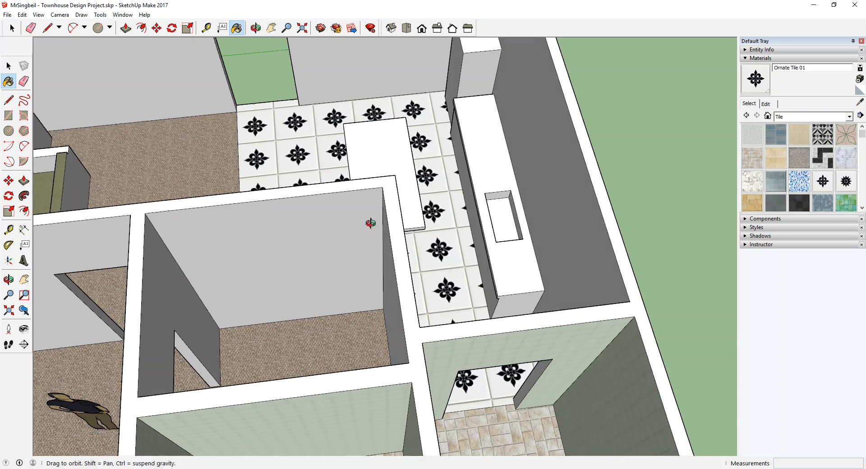
middle_click_drag(371, 222, 632, 226)
middle_click_drag(383, 190, 451, 255, "shift")
middle_click_drag(231, 316, 397, 122)
left_click(397, 122)
mouse_move(398, 251)
middle_mouse_down()
mouse_move(381, 209)
mouse_move(249, 180)
middle_mouse_up()
left_click(246, 183)
scroll(248, 189, "down", 5)
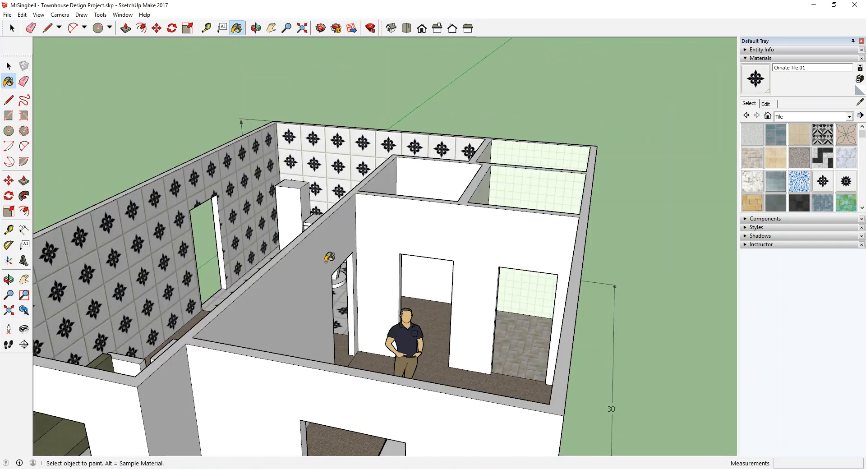
middle_click_drag(329, 258, 468, 282)
scroll(354, 267, "up", 5)
mouse_move(303, 251)
middle_mouse_down()
mouse_move(474, 226)
mouse_move(545, 280)
mouse_move(360, 226)
mouse_move(289, 167)
mouse_move(385, 176)
mouse_move(485, 232)
mouse_move(365, 221)
middle_mouse_up()
Draw a horizontal line across the kitchen's back wall above the counter to divide it into two areas.
middle_click_drag(313, 209, 382, 226)
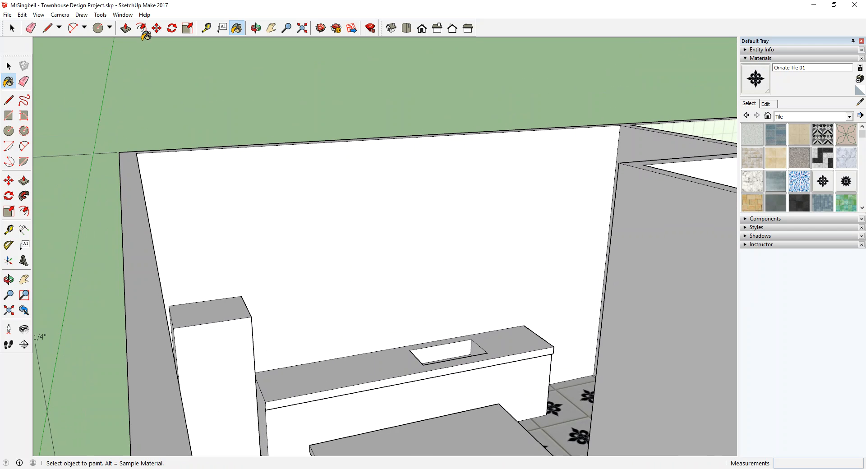
middle_click_drag(229, 174, 265, 189)
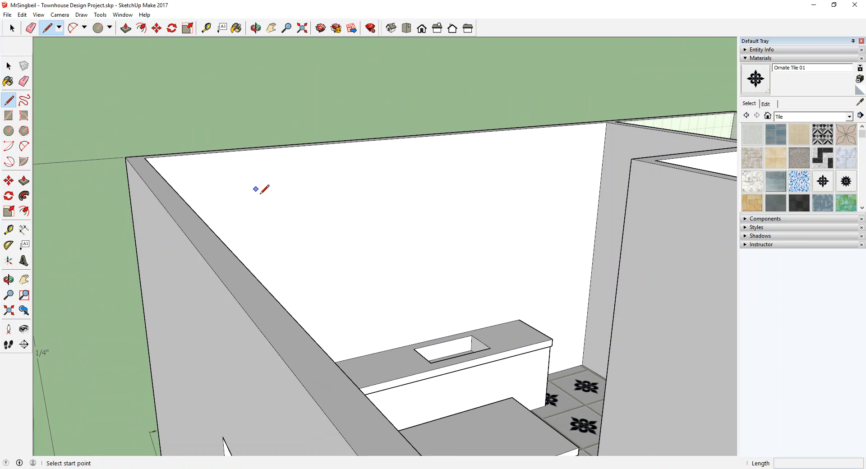
middle_click_drag(315, 245, 272, 264)
mouse_move(326, 276)
middle_mouse_down()
mouse_move(389, 284)
mouse_move(340, 285)
middle_mouse_up()
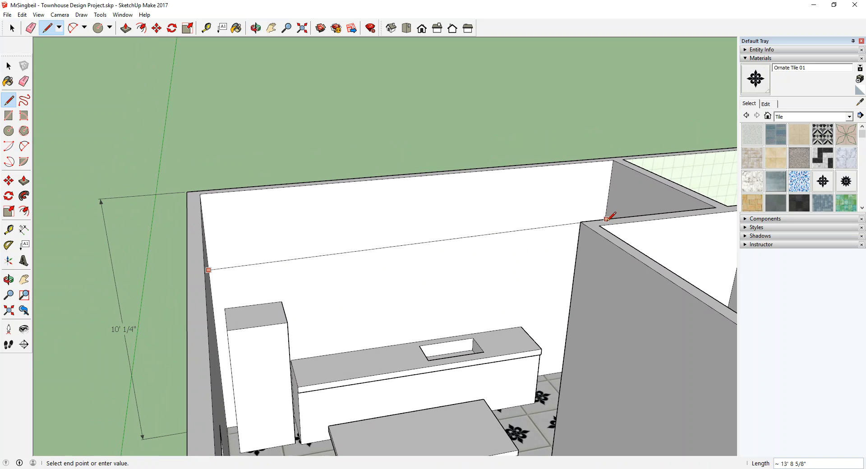
mouse_move(606, 219)
middle_mouse_down()
mouse_move(564, 165)
mouse_move(585, 206)
middle_mouse_up()
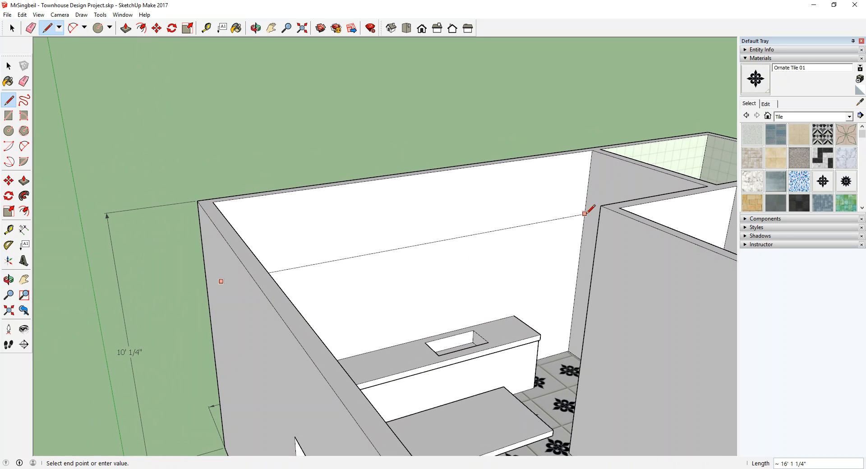
middle_click_drag(554, 248, 456, 311)
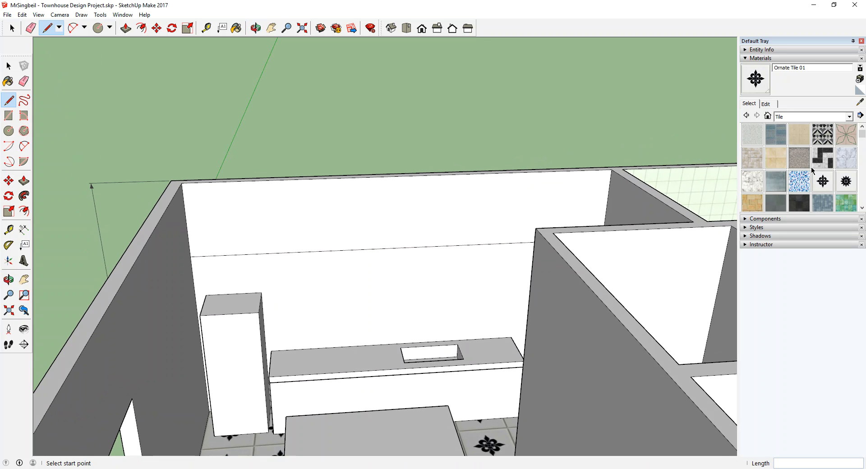
Try the Ornate Tile 01 material on the kitchen back wall below the dividing line and undo it.
left_click(369, 282)
mouse_move(377, 304)
middle_mouse_down()
mouse_move(439, 268)
mouse_move(362, 242)
middle_mouse_up()
scroll(389, 296, "up", 2)
mouse_move(389, 297)
middle_mouse_down()
mouse_move(404, 282)
mouse_move(278, 259)
mouse_move(406, 278)
mouse_move(208, 304)
mouse_move(561, 286)
mouse_move(290, 286)
middle_mouse_up()
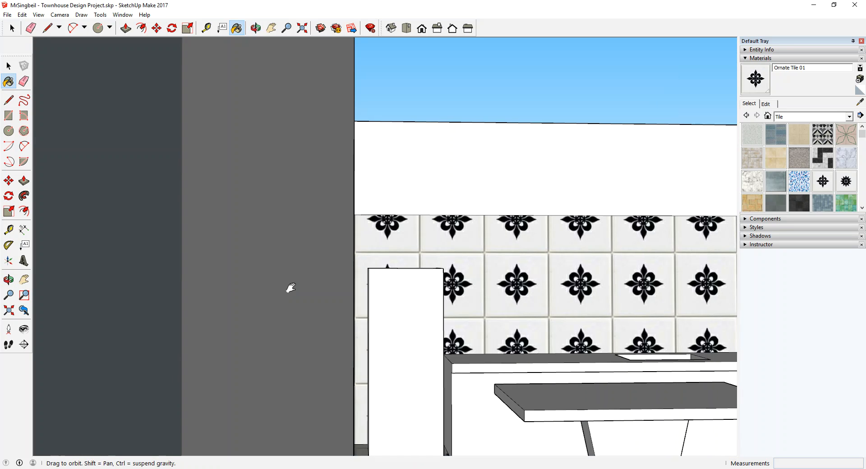
mouse_move(503, 273)
middle_mouse_down()
mouse_move(231, 270)
mouse_move(338, 313)
mouse_move(340, 369)
mouse_move(294, 323)
mouse_move(484, 291)
mouse_move(310, 283)
middle_mouse_up()
scroll(247, 269, "up", 3)
middle_click_drag(230, 258, 333, 238)
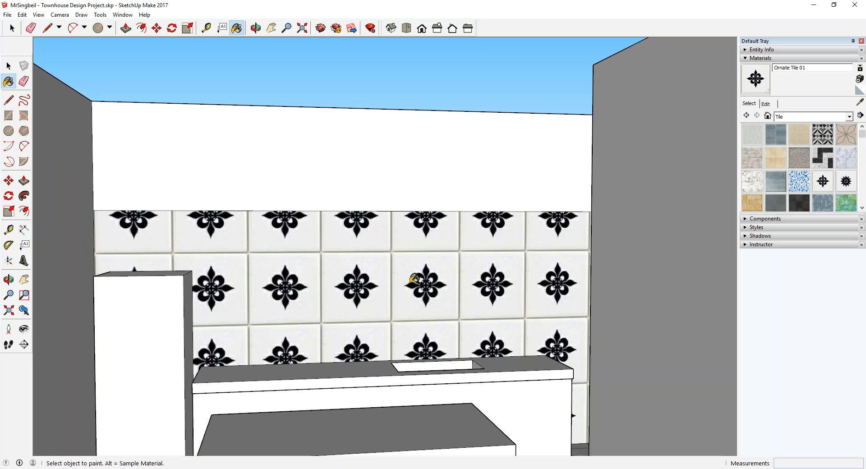
middle_click_drag(329, 267, 329, 270)
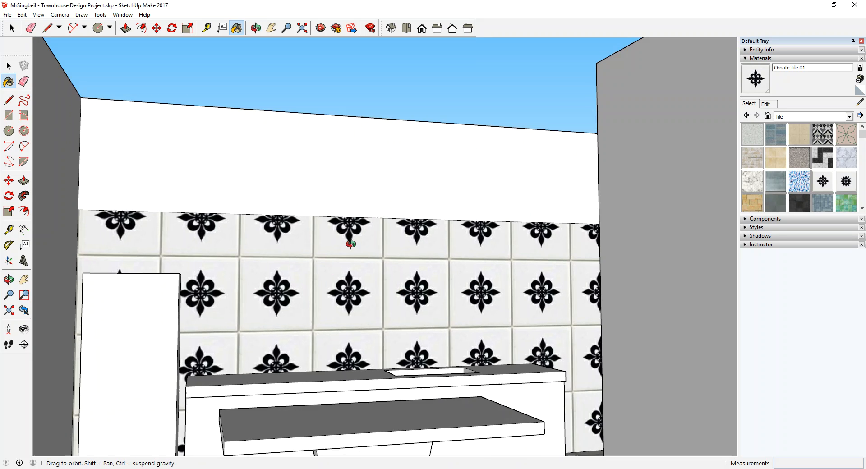
key("ctrl+z")
middle_click_drag(338, 269, 172, 47)
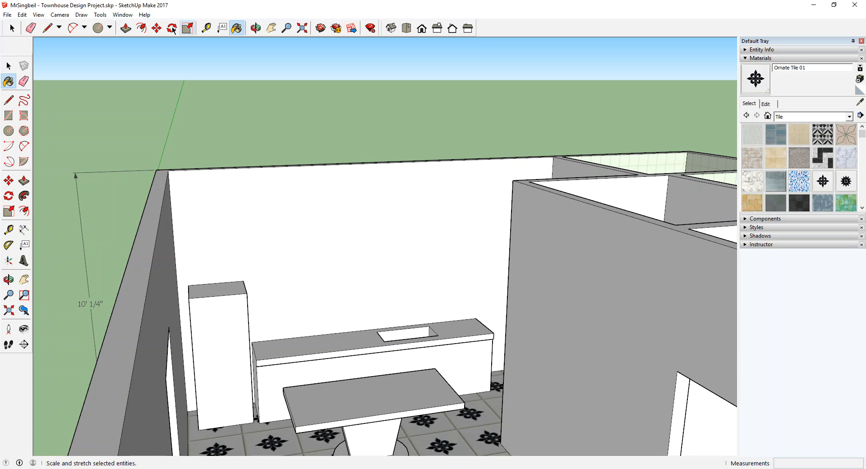
Draw a rectangle about 10' 1" by 1' 10" on the kitchen's back wall above the counter.
mouse_move(497, 271)
middle_mouse_down()
mouse_move(351, 306)
mouse_move(512, 290)
mouse_move(450, 311)
mouse_move(407, 251)
mouse_move(336, 367)
mouse_move(410, 329)
middle_mouse_up()
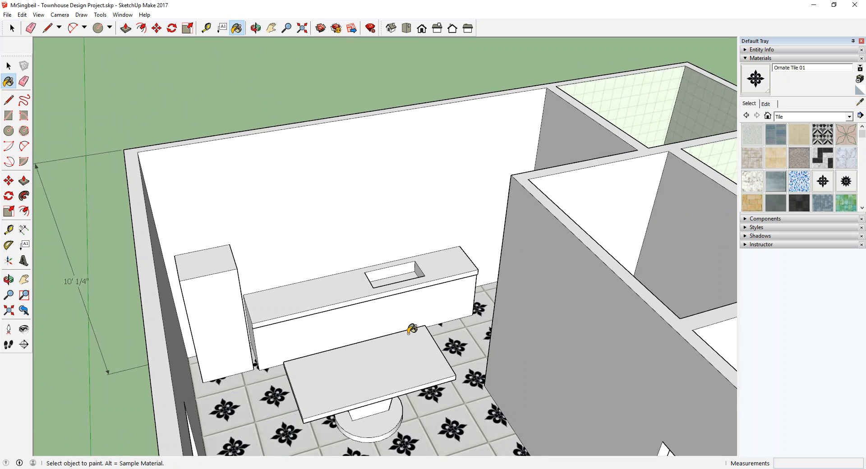
scroll(408, 329, "up", 5)
middle_click_drag(344, 242, 338, 299, "shift")
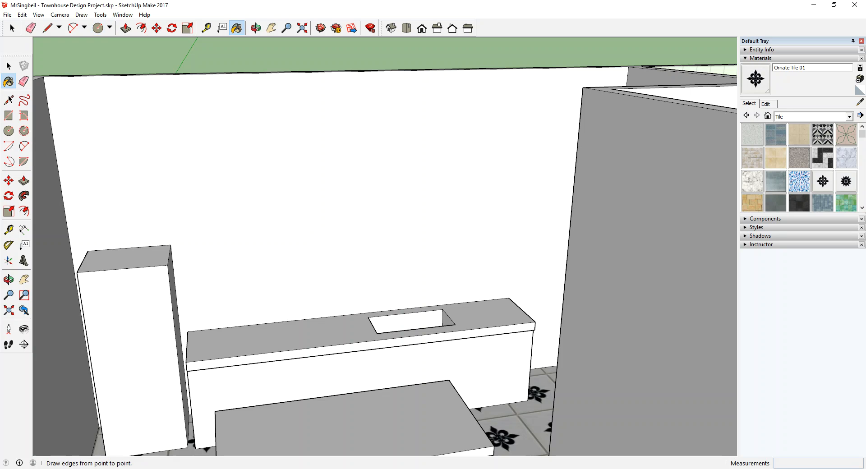
mouse_move(192, 229)
middle_mouse_down()
mouse_move(191, 197)
mouse_move(177, 227)
middle_mouse_up()
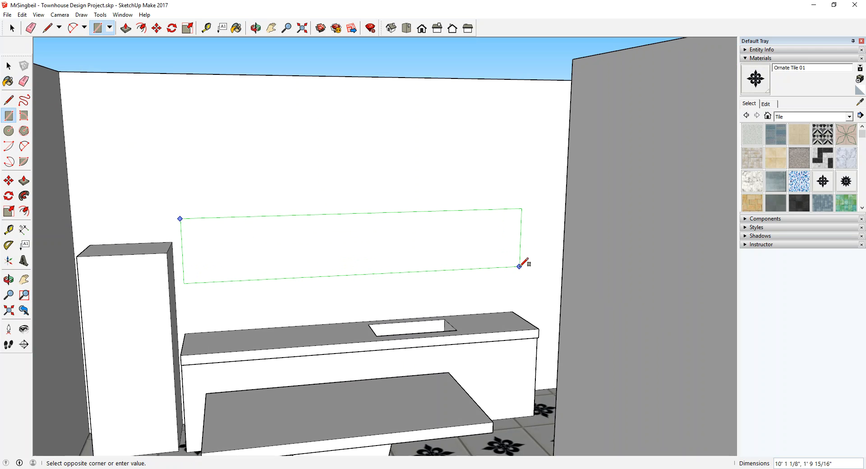
middle_click_drag(448, 299, 483, 302)
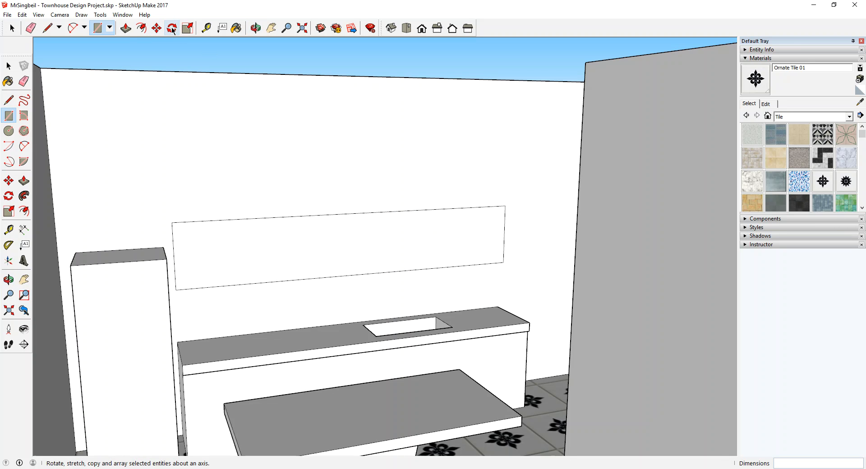
Extend the wall rectangle upward by its top edge and pull it out about 1' 5" into a wall cabinet.
left_click(156, 28)
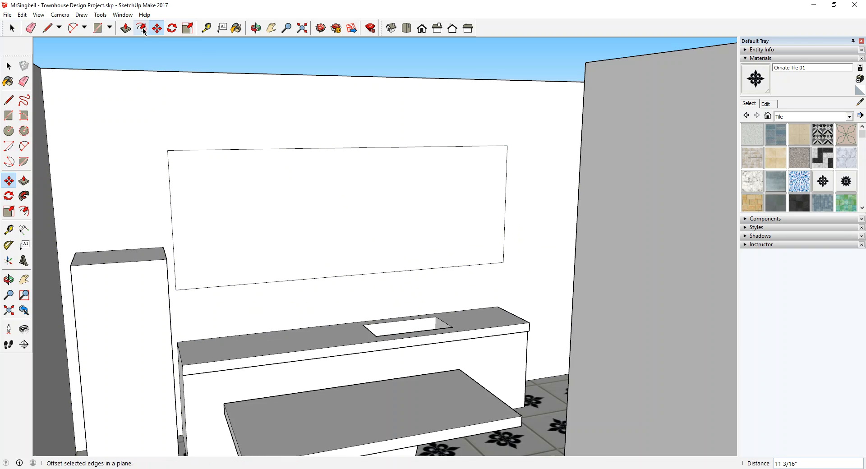
left_click(270, 195)
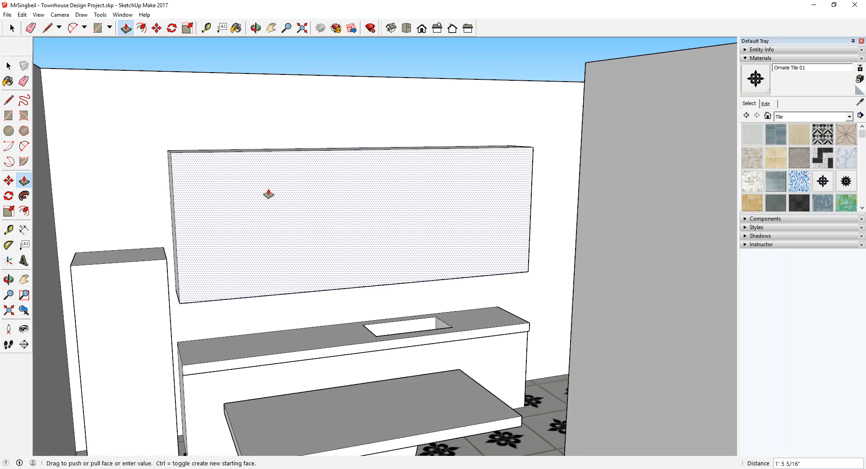
Raise the wall cabinet's underside and pull its top face up about 1' 10 3/8" with Push/Pull.
middle_click_drag(285, 210, 350, 267)
middle_click_drag(478, 178, 444, 238)
middle_click_drag(552, 204, 354, 248)
left_click(357, 245)
key("Escape")
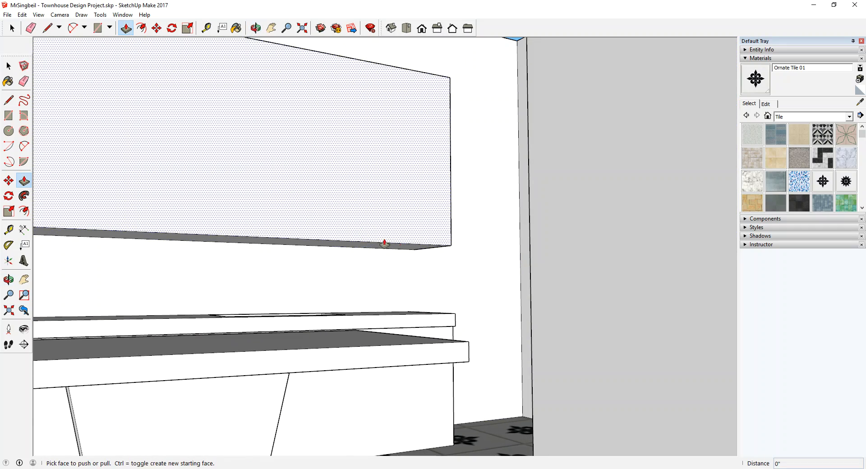
mouse_move(398, 240)
middle_mouse_down()
mouse_move(405, 248)
mouse_move(407, 240)
middle_mouse_up()
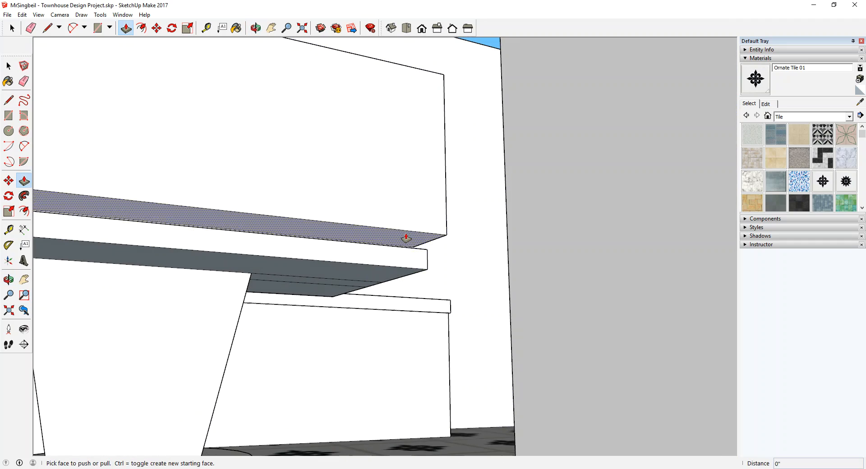
left_click(406, 240)
left_click(404, 188)
middle_click_drag(404, 184, 439, 315)
scroll(364, 183, "down", 5)
left_click(313, 103)
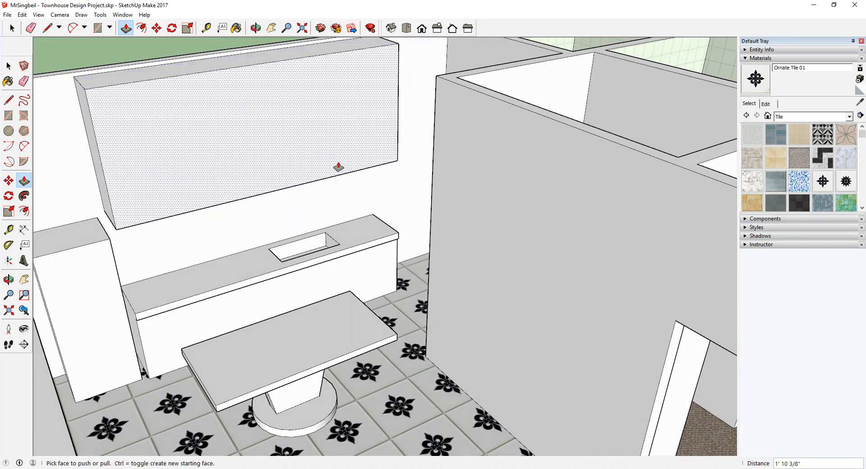
Move the standing person figure from the neighbouring room into the kitchen, in front of the counter.
scroll(313, 83, "down", 4)
mouse_move(313, 83)
middle_mouse_down()
mouse_move(350, 215)
mouse_move(337, 194)
mouse_move(342, 164)
mouse_move(324, 199)
mouse_move(395, 214)
mouse_move(364, 246)
mouse_move(415, 172)
mouse_move(307, 356)
mouse_move(363, 216)
mouse_move(509, 137)
mouse_move(430, 271)
middle_mouse_up()
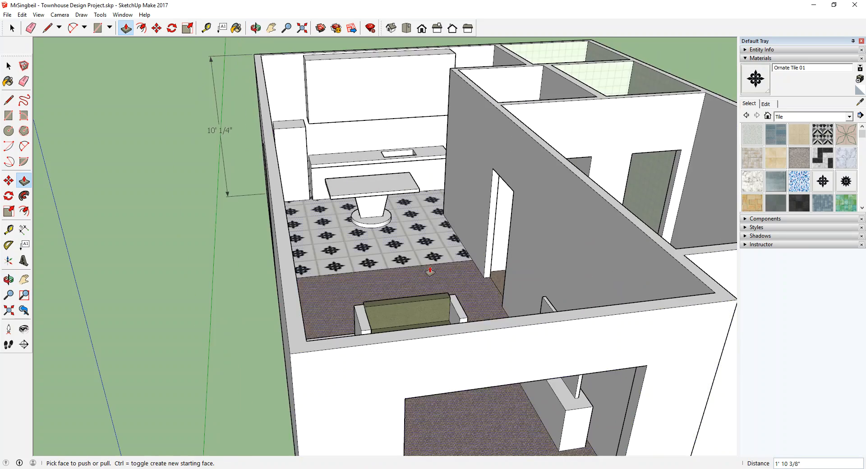
scroll(429, 270, "down", 3)
scroll(427, 203, "up", 6)
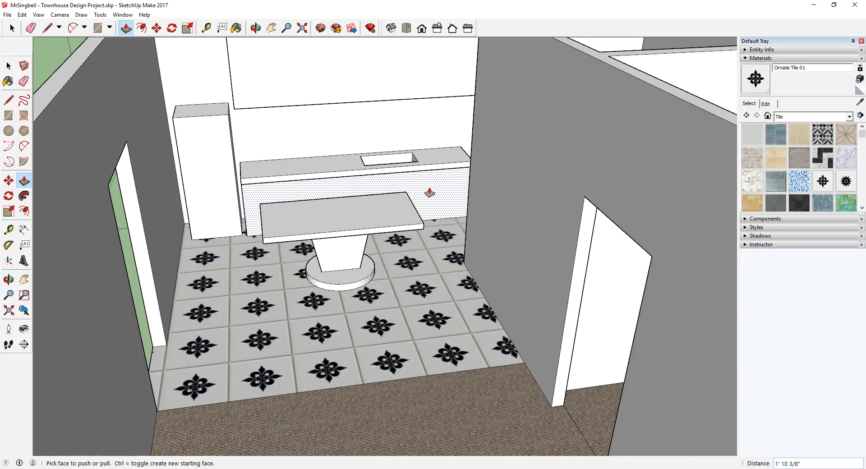
scroll(426, 191, "down", 8)
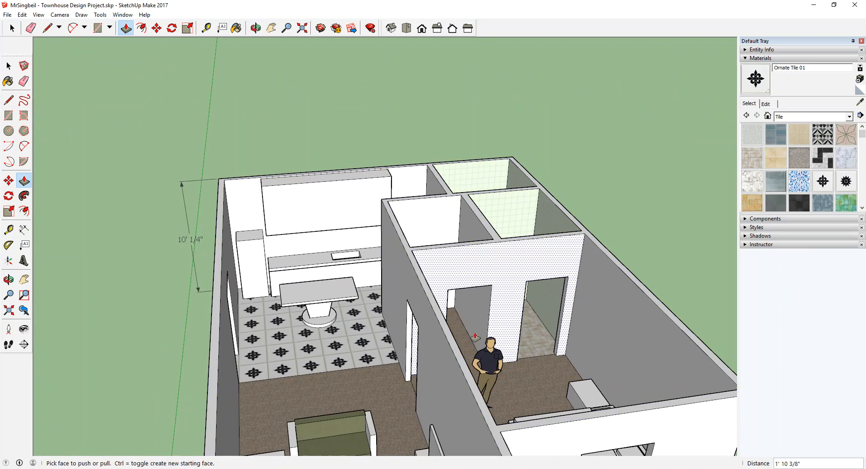
left_click(156, 28)
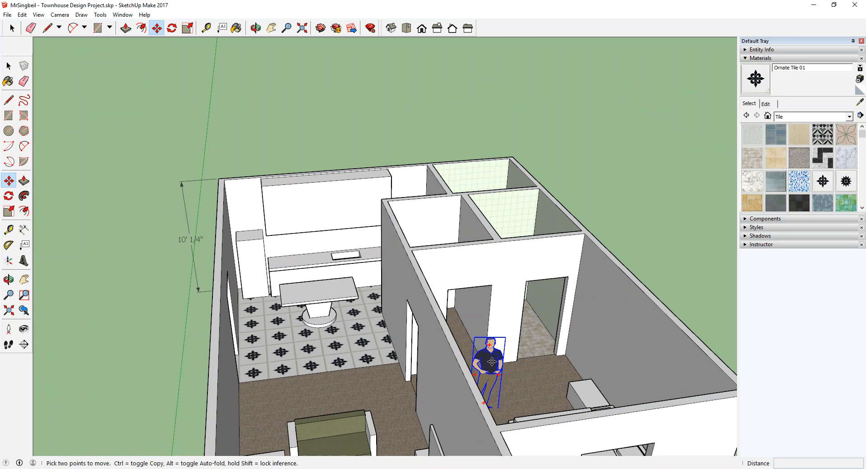
left_click(495, 361)
middle_click_drag(360, 277, 354, 201)
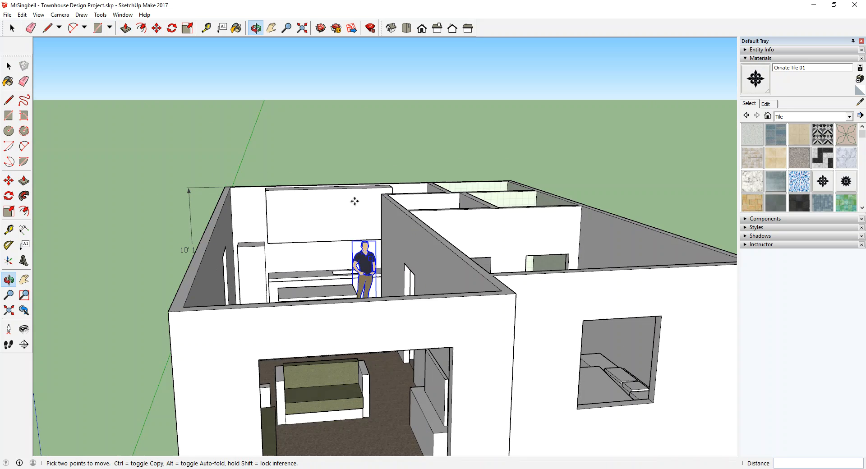
scroll(323, 272, "up", 8)
middle_click_drag(298, 306, 361, 162)
middle_click_drag(161, 52, 338, 150)
left_click(337, 152)
left_click(338, 170)
Examine the wall cabinet's height and the counter's height against the person figure.
scroll(342, 209, "down", 2)
middle_click_drag(337, 206, 311, 230)
scroll(321, 212, "down", 3)
middle_click_drag(331, 193, 344, 231, "shift")
scroll(368, 252, "up", 3)
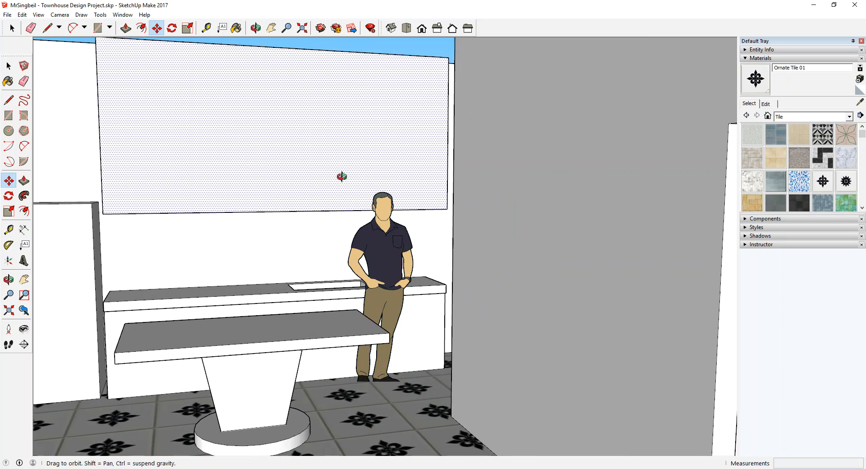
middle_click_drag(342, 177, 355, 199)
middle_click_drag(326, 118, 336, 193, "shift")
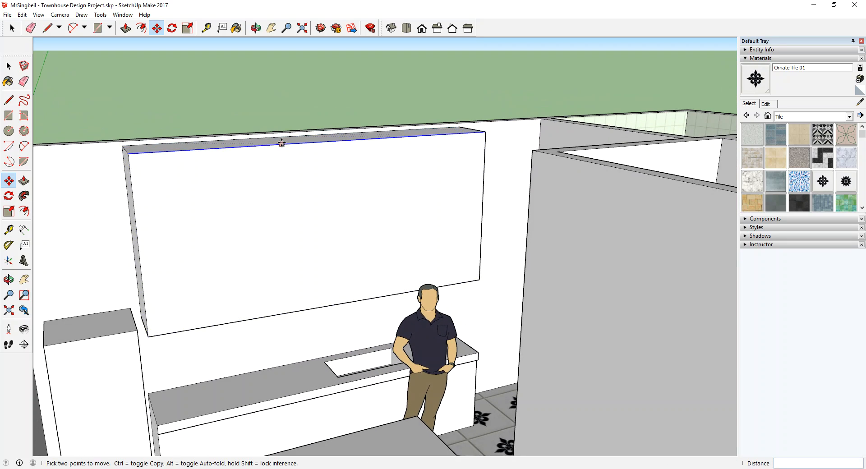
middle_click_drag(389, 271, 343, 211)
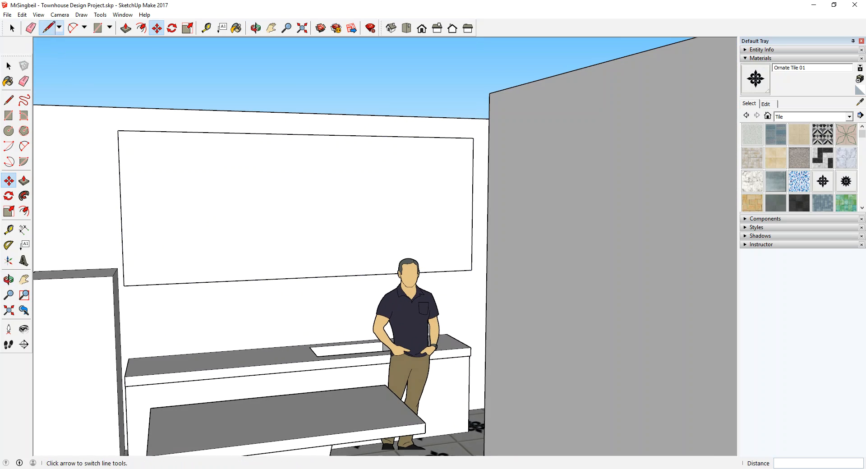
Draw horizontal dividing lines on the kitchen's back wall from both sides of the wall cabinet to the adjoining walls.
left_click(47, 31)
middle_click_drag(207, 255, 549, 263)
middle_click_drag(488, 275, 306, 409)
middle_click_drag(389, 281, 452, 266)
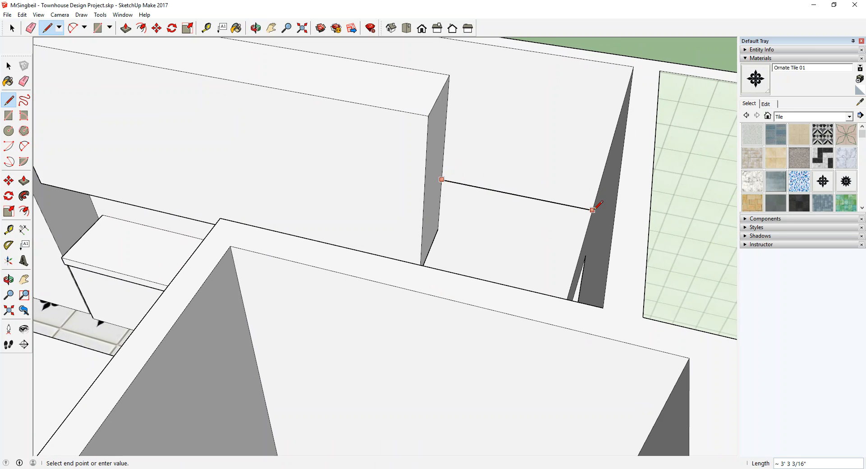
middle_click_drag(214, 315, 426, 203)
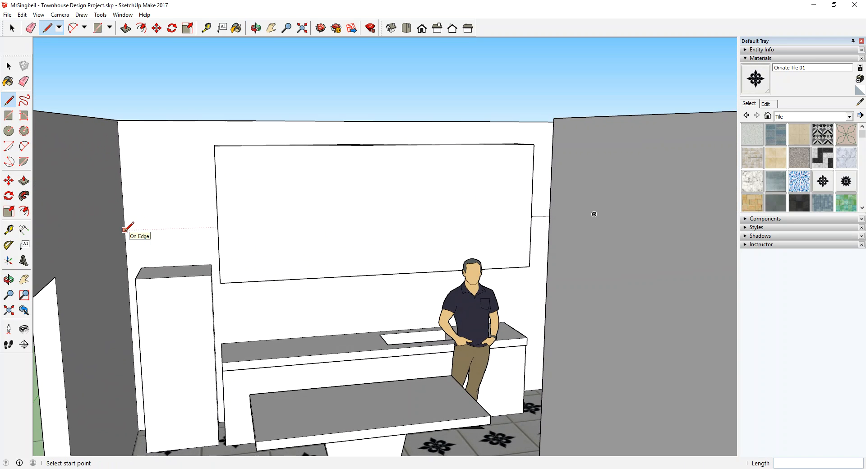
middle_click_drag(142, 234, 162, 267)
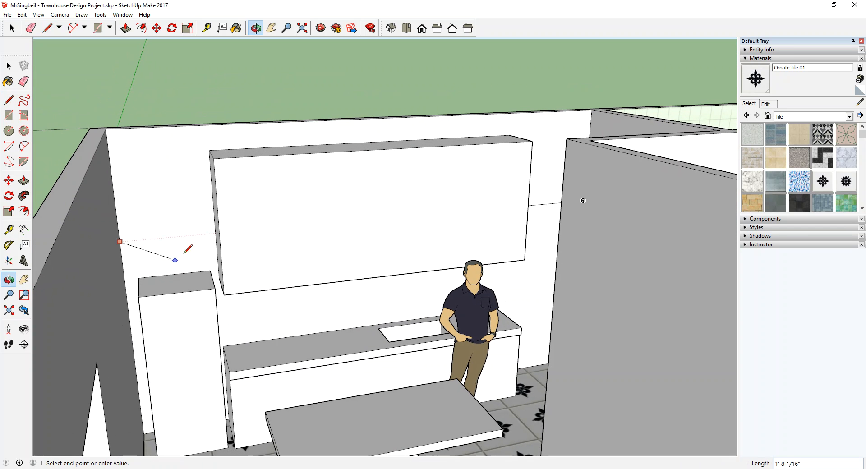
mouse_move(257, 306)
middle_mouse_down()
mouse_move(321, 323)
mouse_move(255, 310)
middle_mouse_up()
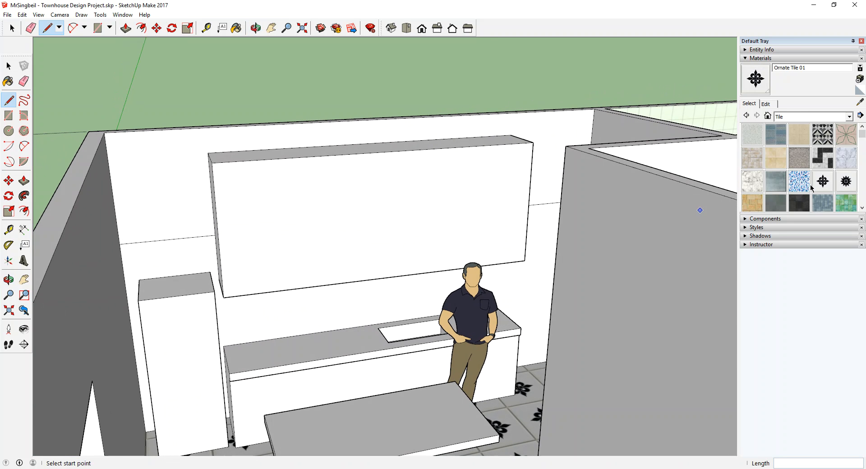
Paint the kitchen's back wall below the dividing lines with Ornate Tile 01 as a backsplash.
left_click(536, 274)
mouse_move(491, 330)
middle_mouse_down()
mouse_move(478, 240)
mouse_move(501, 326)
mouse_move(570, 337)
mouse_move(491, 341)
mouse_move(466, 330)
mouse_move(514, 336)
middle_mouse_up()
scroll(479, 328, "down", 2)
scroll(475, 305, "down", 3)
middle_click_drag(475, 305, 343, 316)
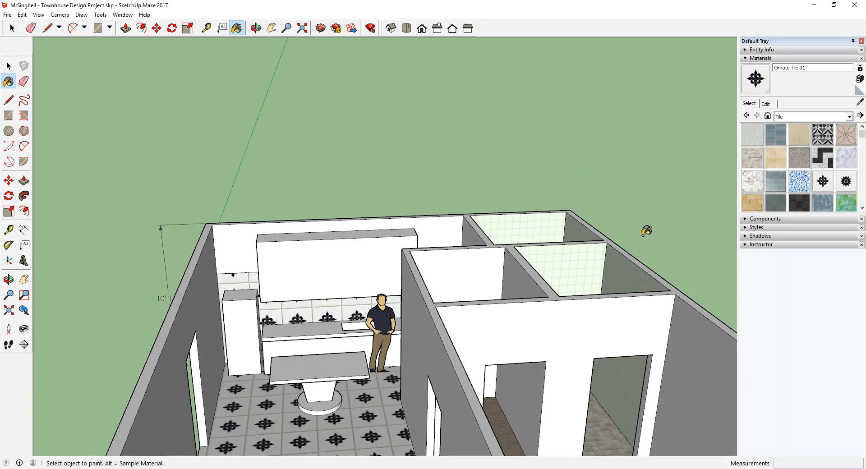
scroll(465, 291, "down", 2)
middle_click_drag(464, 291, 488, 341)
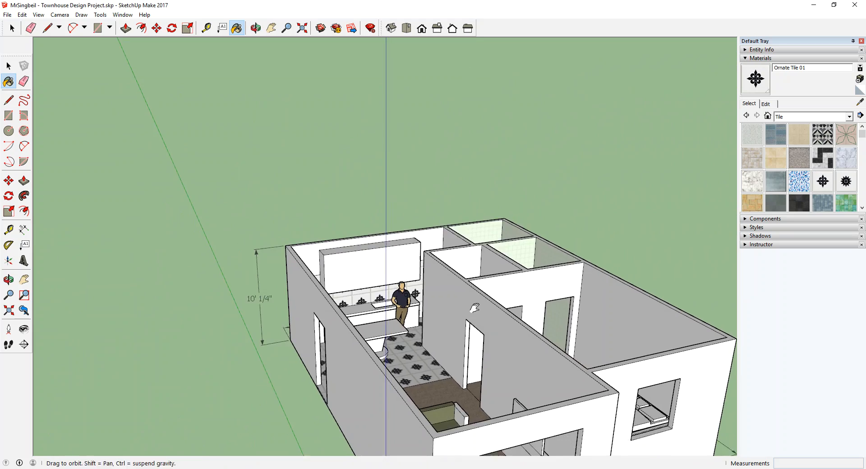
Try Granite Dark Gray from the Stone materials on the kitchen countertop and undo it.
scroll(433, 321, "up", 5)
mouse_move(412, 287)
middle_mouse_down()
mouse_move(391, 334)
mouse_move(441, 305)
middle_mouse_up()
key("b")
scroll(317, 303, "up", 5)
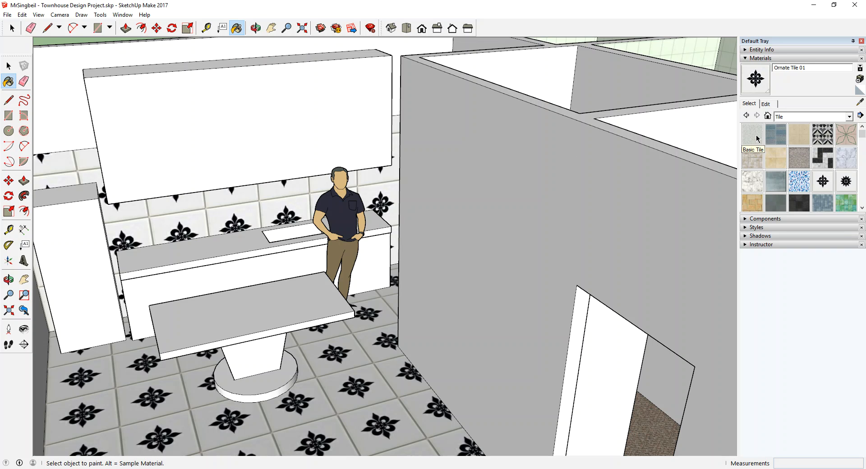
left_click(834, 117)
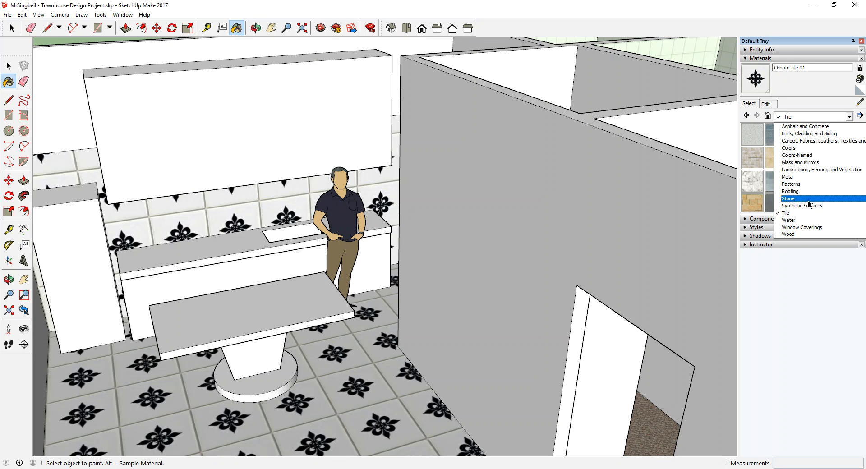
left_click(810, 200)
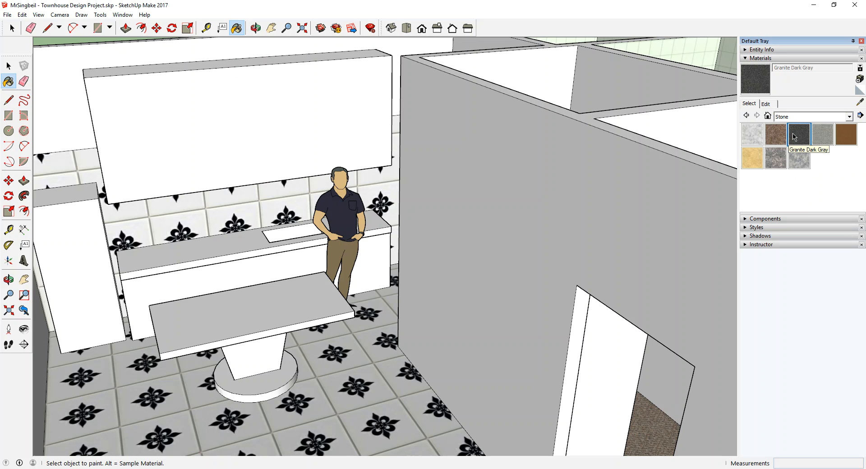
left_click(239, 240)
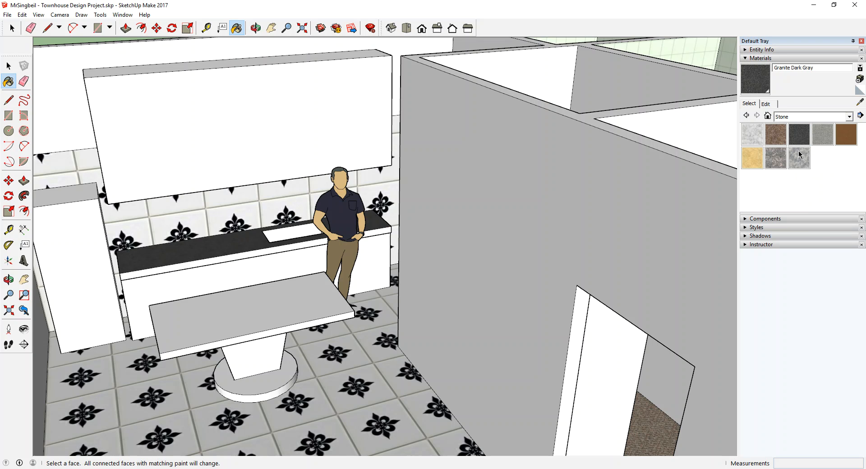
key("ctrl+z")
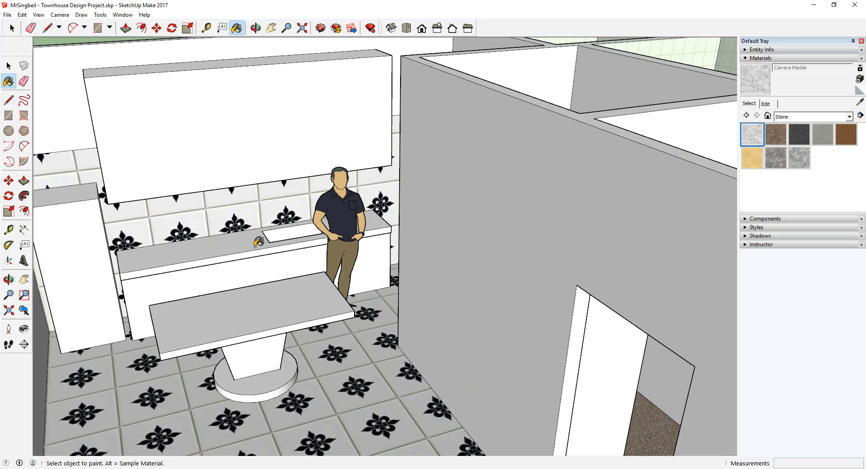
Paint the kitchen counter's top, edges, front and side with Carrera Marble.
left_click(255, 245)
scroll(261, 241, "up", 6)
left_click(272, 221)
mouse_move(272, 228)
middle_mouse_down()
mouse_move(350, 253)
mouse_move(454, 220)
mouse_move(186, 272)
middle_mouse_up()
left_click(64, 325)
key("ctrl+z")
mouse_move(296, 275)
middle_mouse_down()
mouse_move(586, 247)
mouse_move(331, 268)
mouse_move(255, 287)
mouse_move(164, 274)
mouse_move(170, 286)
mouse_move(226, 272)
mouse_move(296, 304)
mouse_move(309, 253)
mouse_move(285, 151)
mouse_move(315, 233)
mouse_move(357, 174)
mouse_move(412, 225)
mouse_move(430, 191)
middle_mouse_up()
left_click(184, 298)
left_click(221, 284)
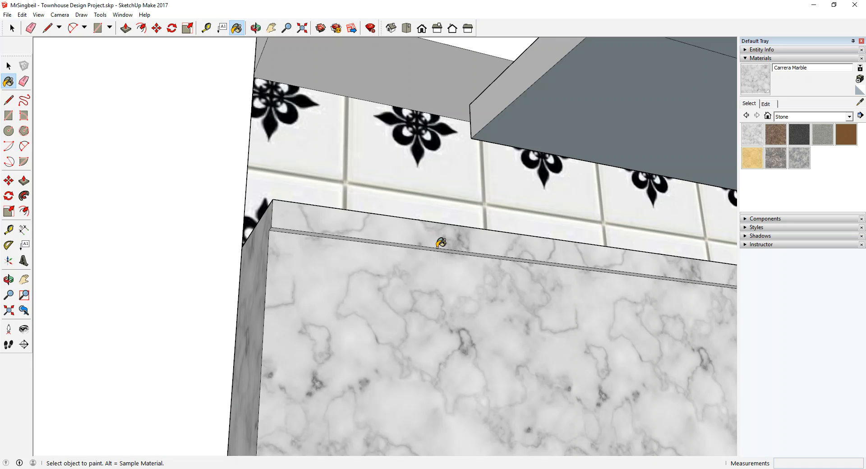
Examine the marble-covered kitchen counter from several angles and check for unpainted faces.
middle_click_drag(506, 280, 487, 257)
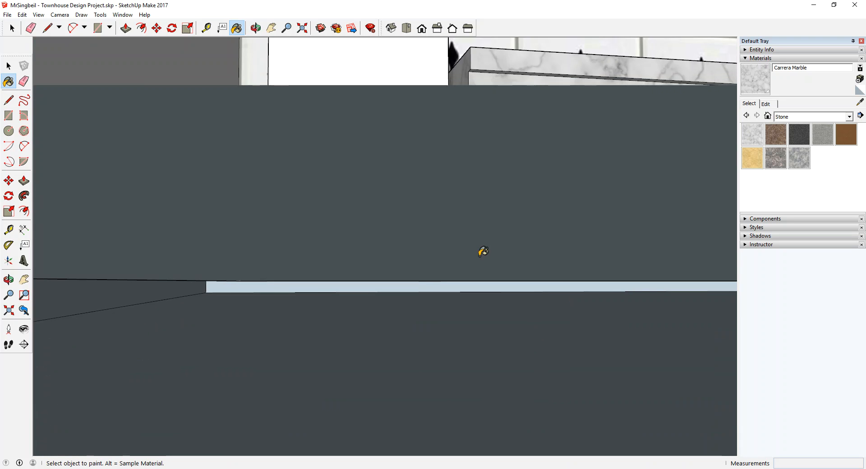
scroll(510, 170, "down", 4)
middle_click_drag(512, 171, 475, 280, "shift")
middle_click_drag(539, 209, 270, 301, "shift")
scroll(451, 261, "down", 5)
middle_click_drag(493, 251, 533, 353)
scroll(365, 244, "down", 3)
middle_click_drag(284, 367, 487, 302)
scroll(253, 300, "down", 6)
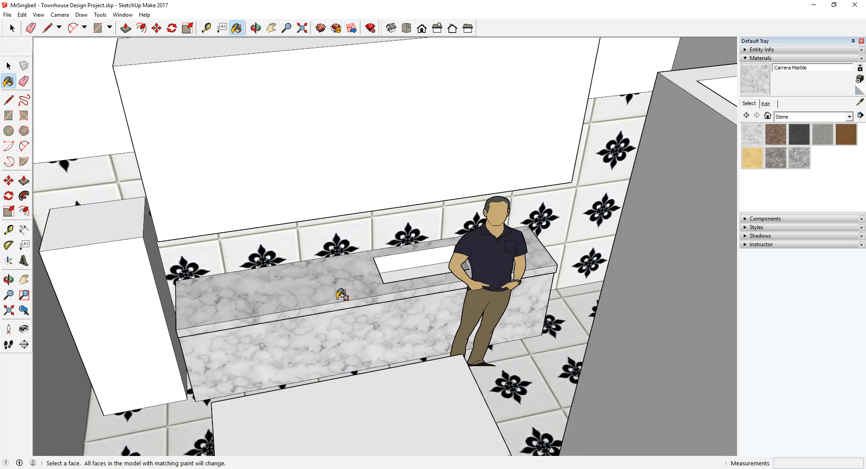
scroll(363, 275, "up", 5)
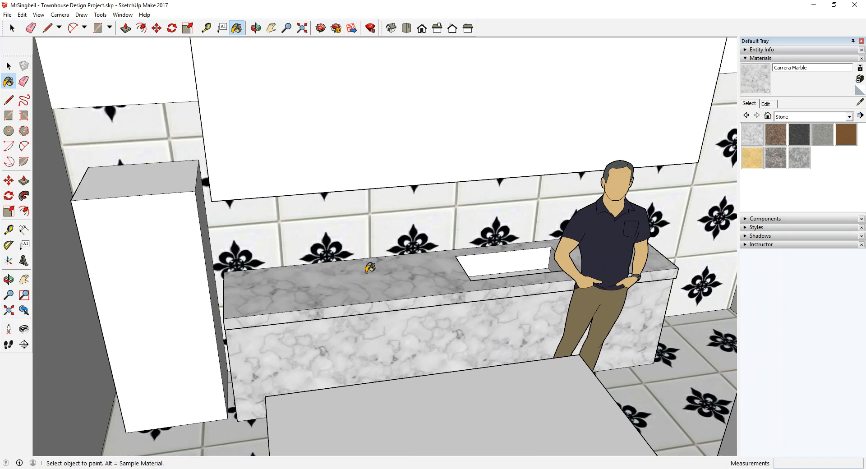
Try Wood Veneer 02 from the Wood materials on the kitchen table and undo the painting.
scroll(370, 273, "down", 4)
middle_click_drag(412, 307, 456, 280)
left_click(833, 116)
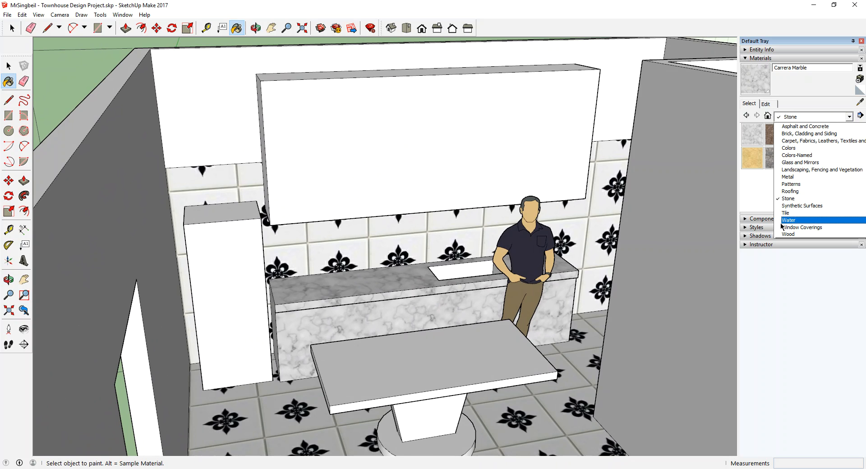
left_click(804, 235)
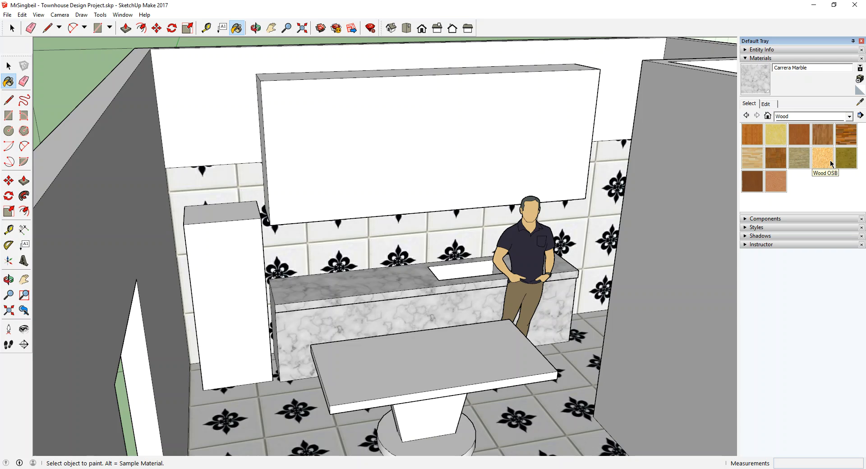
left_click(776, 182)
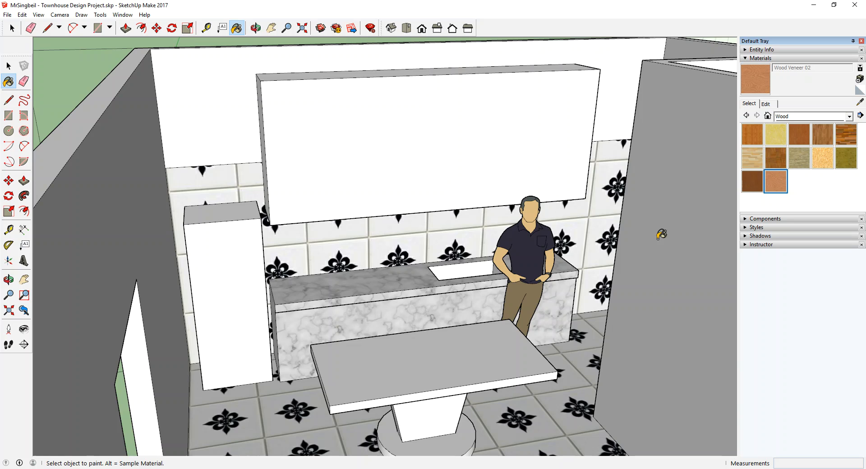
left_click(478, 342)
scroll(422, 411, "up", 6)
middle_click_drag(417, 415, 438, 410)
key("ctrl+z")
key("ctrl+z")
key("ctrl+z")
key("ctrl+z")
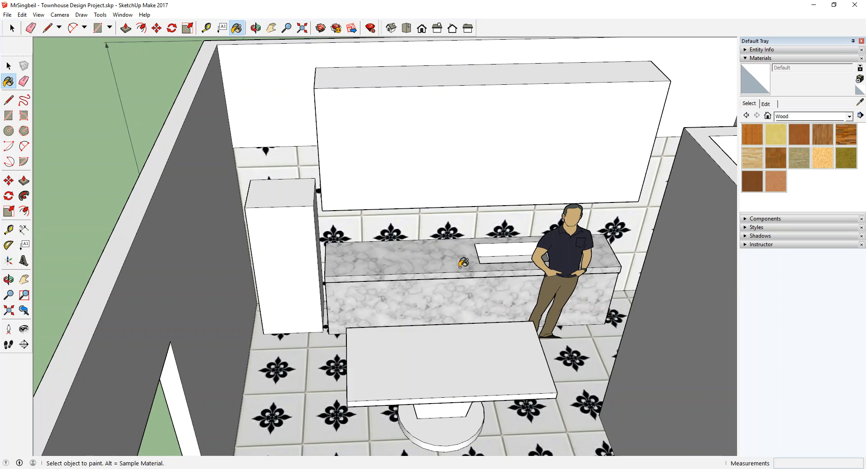
Try Wood Veneer 02 on the front of the kitchen wall cabinet and undo it.
left_click(786, 186)
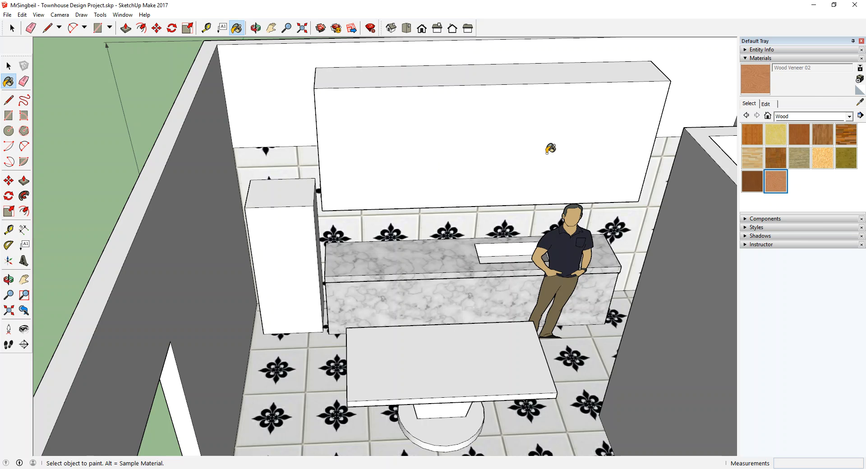
left_click(554, 150)
mouse_move(497, 206)
middle_mouse_down()
mouse_move(493, 140)
mouse_move(414, 100)
middle_mouse_up()
key("b")
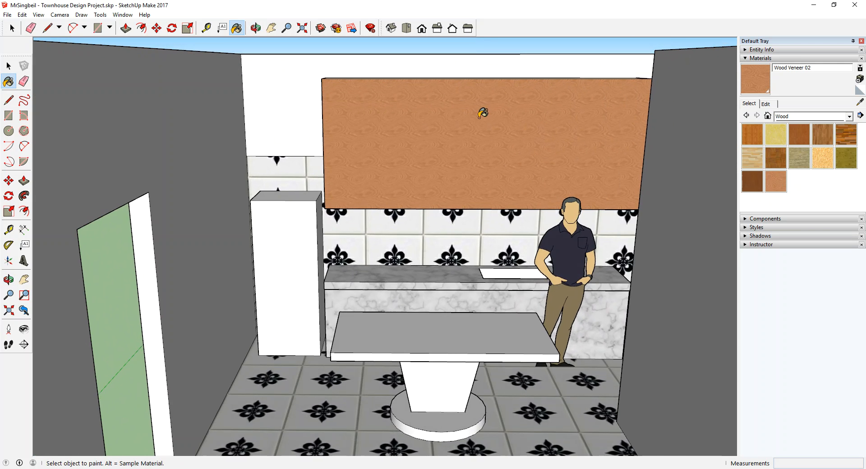
scroll(493, 137, "up", 5)
key("ctrl+z")
Try the first orange-brown wood material on the kitchen wall cabinet and undo it.
left_click(770, 138)
left_click(752, 136)
left_click(591, 139)
scroll(510, 207, "down", 4)
mouse_move(496, 211)
middle_mouse_down()
mouse_move(362, 259)
mouse_move(406, 203)
middle_mouse_up()
key("ctrl+z")
middle_click_drag(415, 385, 360, 444)
scroll(470, 211, "up", 5)
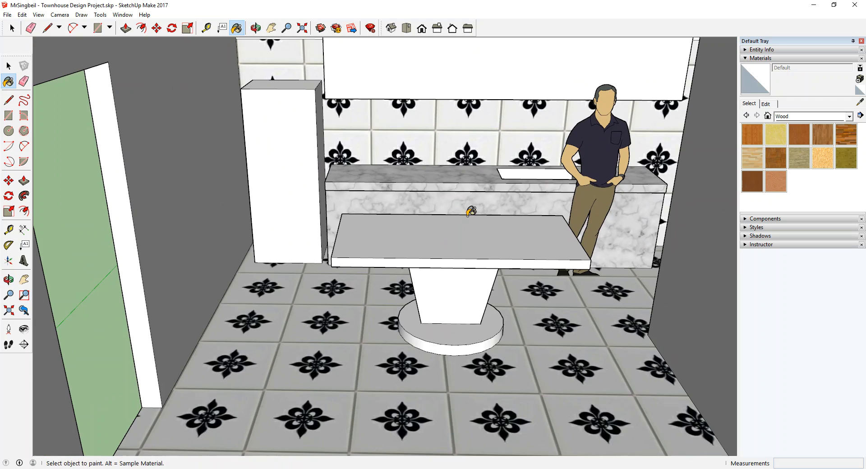
Try the orange-brown wood and the pale yellow wood in turn on the kitchen tabletop, undoing each one.
middle_click_drag(445, 228, 327, 352)
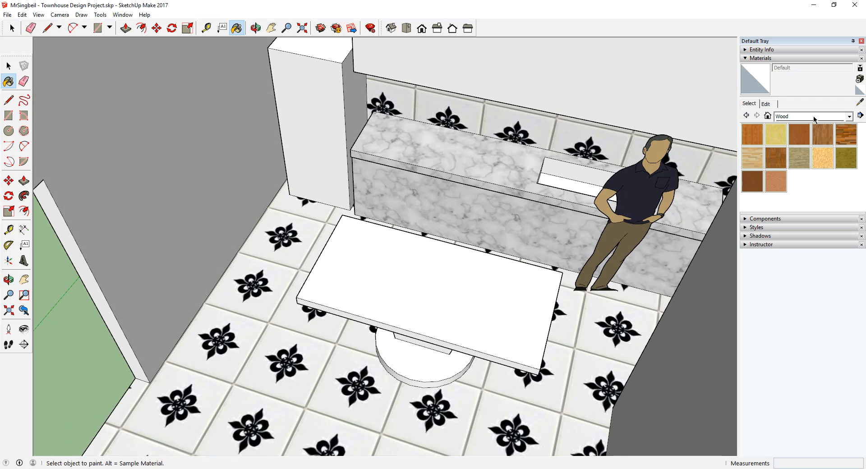
left_click(752, 142)
left_click(423, 310)
mouse_move(423, 309)
middle_mouse_down()
mouse_move(431, 282)
mouse_move(477, 332)
mouse_move(429, 247)
mouse_move(422, 197)
mouse_move(422, 257)
mouse_move(389, 234)
mouse_move(397, 216)
middle_mouse_up()
key("ctrl+z")
left_click(776, 134)
left_click(489, 239)
key("o")
mouse_move(489, 239)
left_mouse_down()
mouse_move(424, 280)
mouse_move(532, 180)
mouse_move(444, 199)
left_mouse_up()
key("b")
key("ctrl+z")
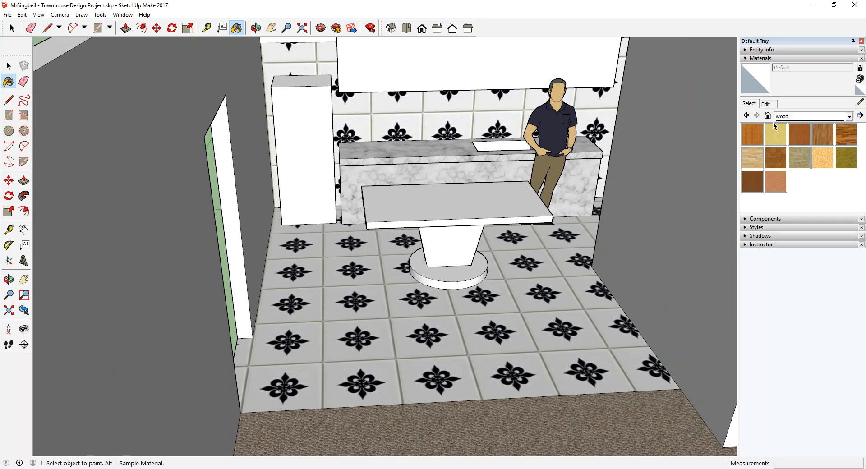
Survey the kitchen, living room and remaining rooms of the townhouse from above and outside.
left_click(801, 118)
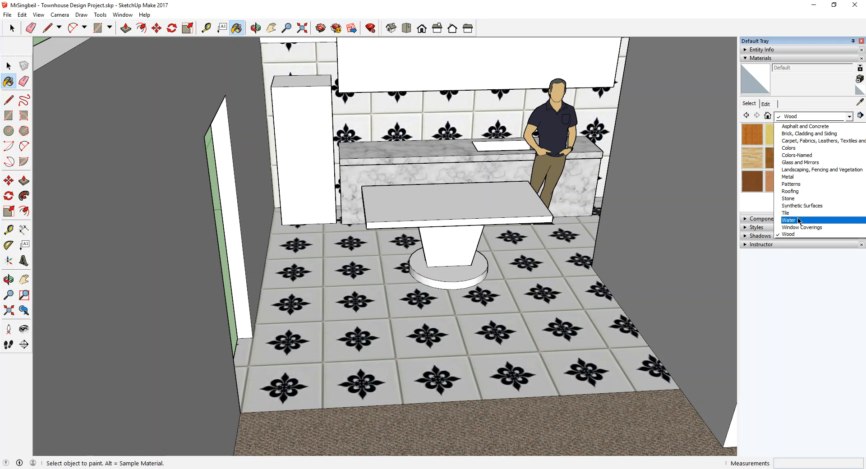
left_click(451, 210)
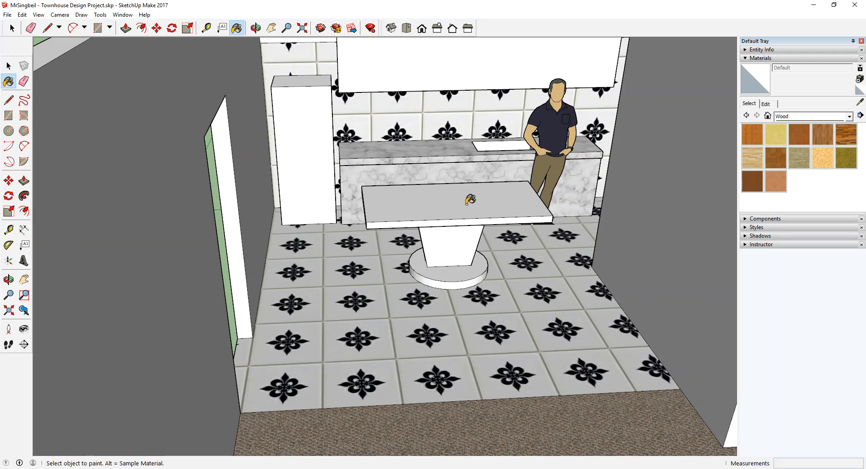
scroll(464, 197, "down", 6)
mouse_move(464, 197)
middle_mouse_down()
mouse_move(430, 228)
mouse_move(387, 324)
mouse_move(508, 304)
mouse_move(433, 305)
mouse_move(280, 227)
mouse_move(316, 235)
mouse_move(253, 253)
mouse_move(282, 276)
mouse_move(304, 253)
mouse_move(322, 251)
mouse_move(623, 239)
mouse_move(253, 254)
mouse_move(498, 286)
mouse_move(416, 271)
mouse_move(578, 266)
mouse_move(576, 260)
mouse_move(548, 275)
mouse_move(300, 263)
mouse_move(247, 243)
mouse_move(321, 198)
mouse_move(502, 277)
mouse_move(397, 235)
middle_mouse_up()
scroll(426, 266, "up", 5)
scroll(425, 260, "down", 10)
scroll(472, 263, "up", 5)
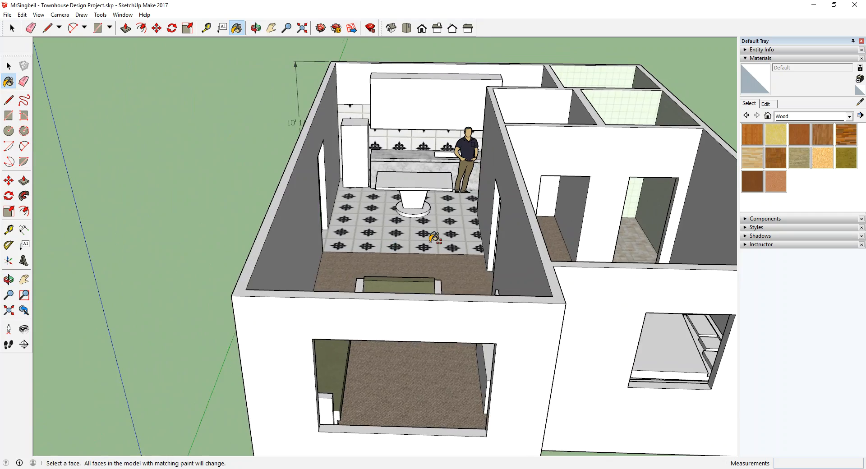
scroll(390, 230, "up", 3)
mouse_move(333, 253)
middle_mouse_down()
mouse_move(418, 247)
mouse_move(317, 264)
mouse_move(484, 254)
mouse_move(470, 241)
mouse_move(524, 235)
mouse_move(429, 257)
mouse_move(522, 276)
mouse_move(460, 266)
mouse_move(465, 256)
middle_mouse_up()
scroll(484, 254, "down", 2)
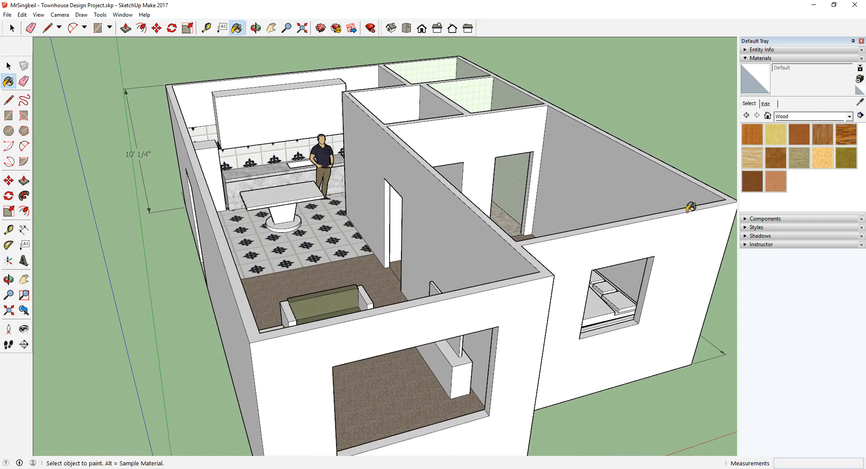
Look through the Water materials and switch the material collection to Glass and Mirrors.
left_click(848, 117)
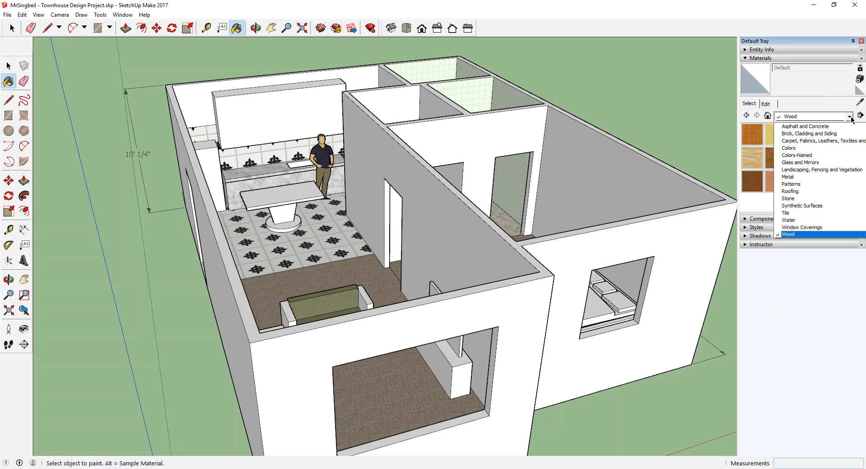
left_click(795, 221)
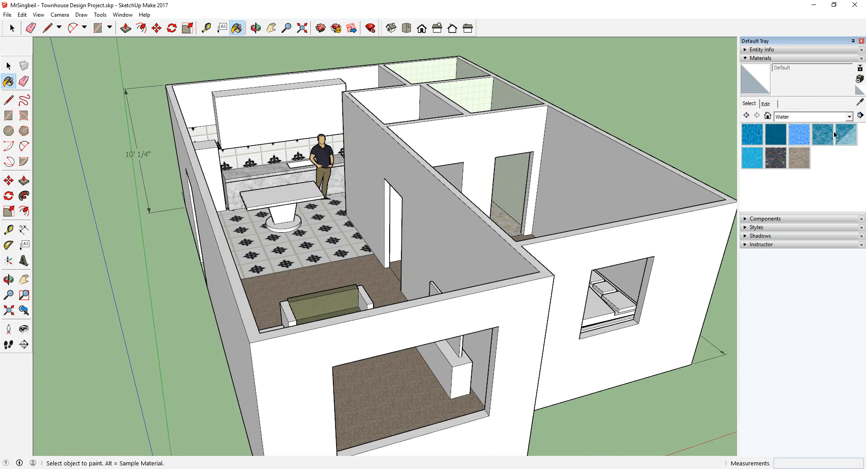
left_click(849, 117)
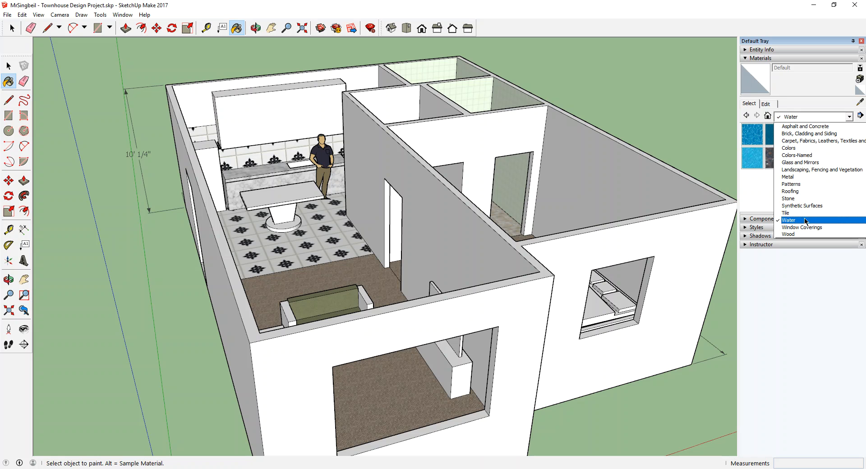
left_click(812, 164)
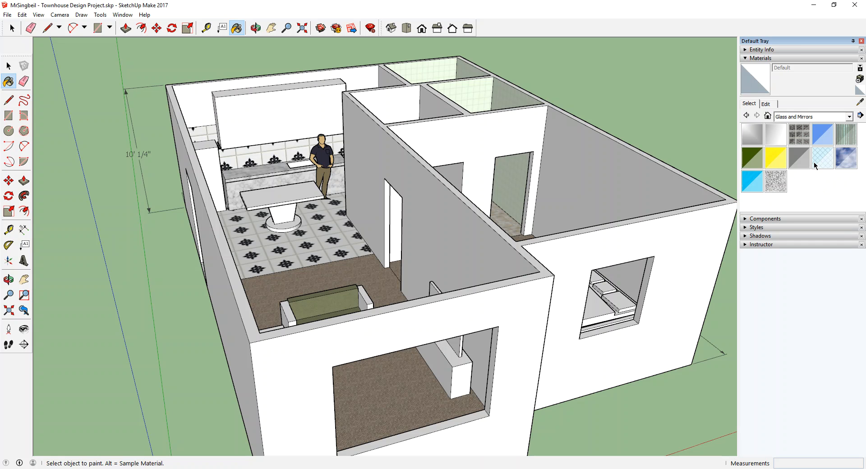
left_click(811, 117)
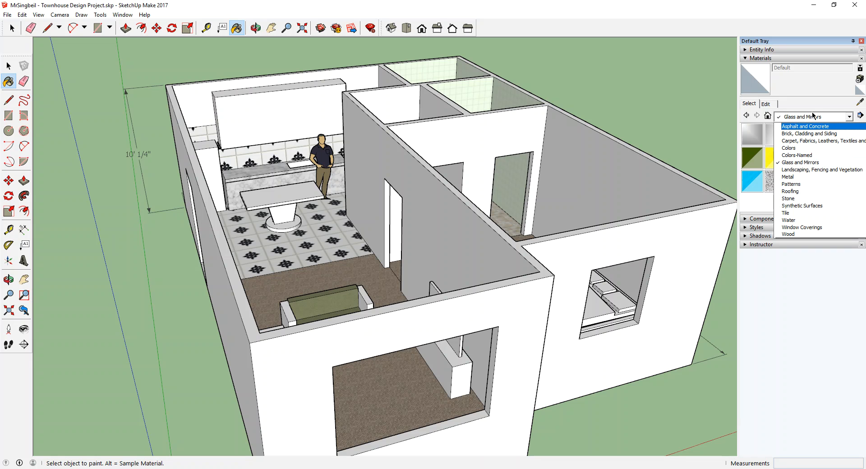
left_click(800, 164)
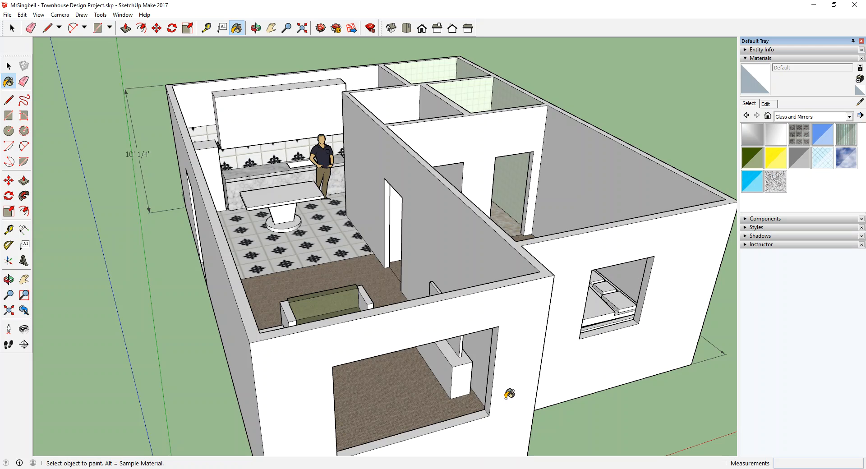
middle_click_drag(509, 394, 489, 319)
scroll(388, 259, "up", 4)
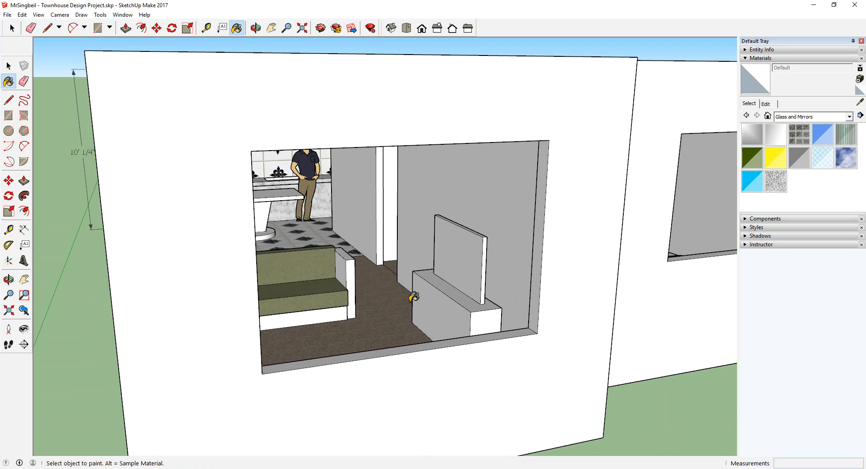
Paint the screen of the living-room television with the Mirror 01 material.
scroll(419, 290, "down", 3)
middle_click_drag(435, 230, 444, 212)
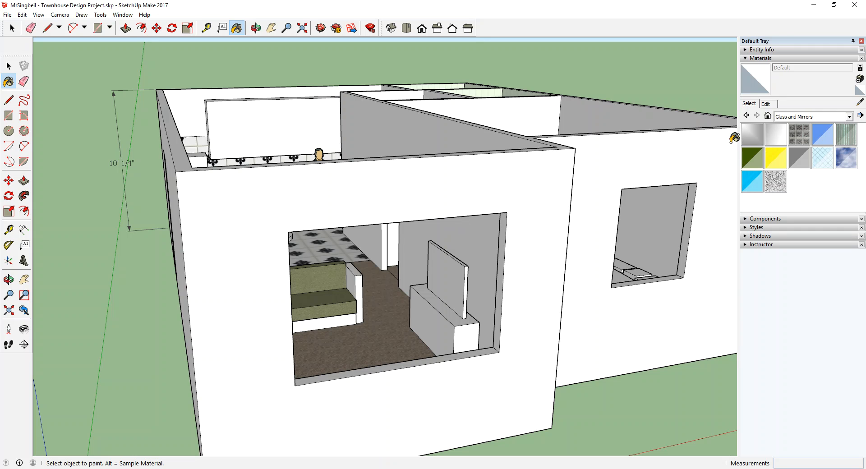
left_click(752, 134)
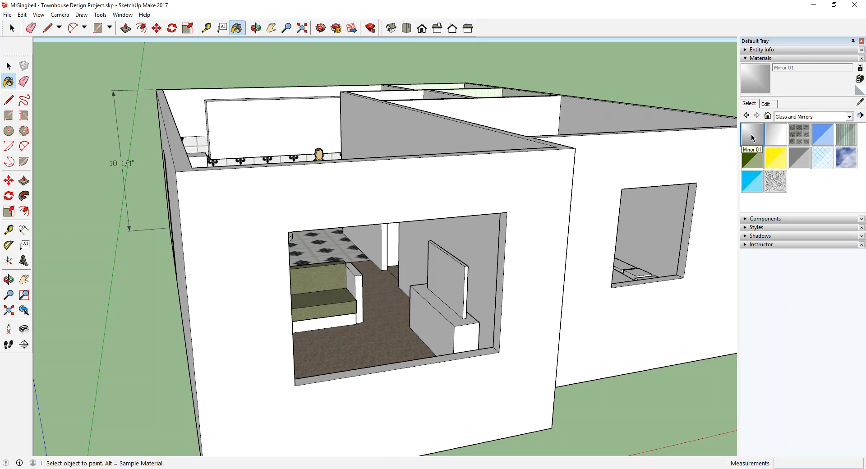
middle_click_drag(186, 194, 226, 190)
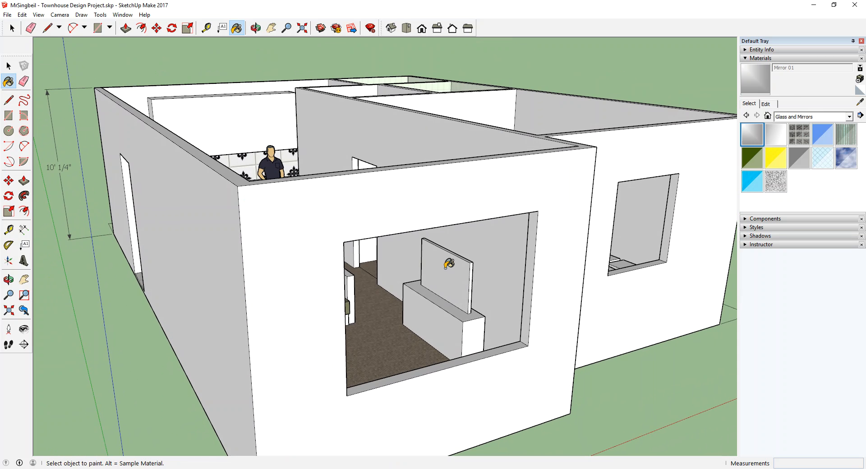
left_click(445, 291)
middle_click_drag(444, 291, 360, 217)
scroll(355, 210, "up", 3)
scroll(433, 295, "up", 5)
mouse_move(434, 315)
middle_mouse_down()
mouse_move(412, 297)
mouse_move(411, 276)
middle_mouse_up()
scroll(410, 276, "down", 3)
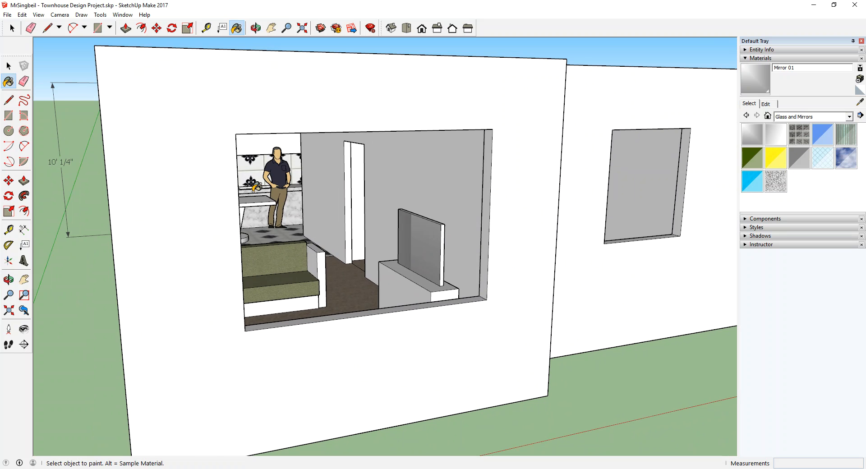
Trace the vertical edge of the living-room window opening with a line so a face closes it.
left_click(9, 67)
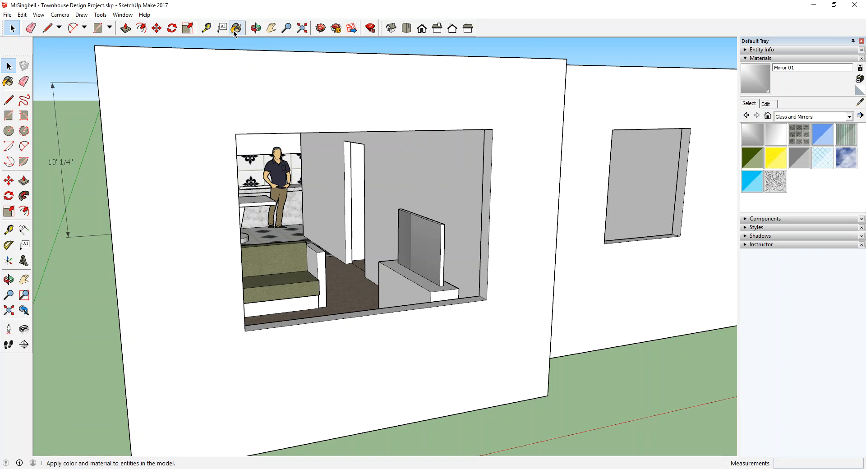
left_click(9, 99)
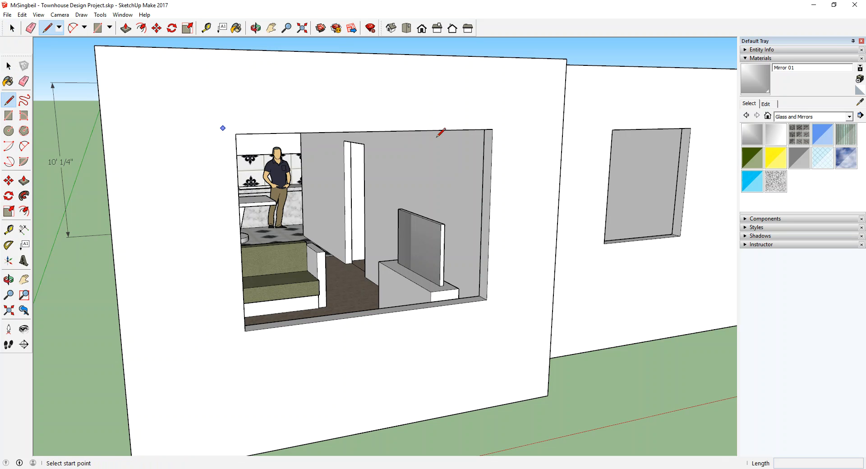
left_click(487, 130)
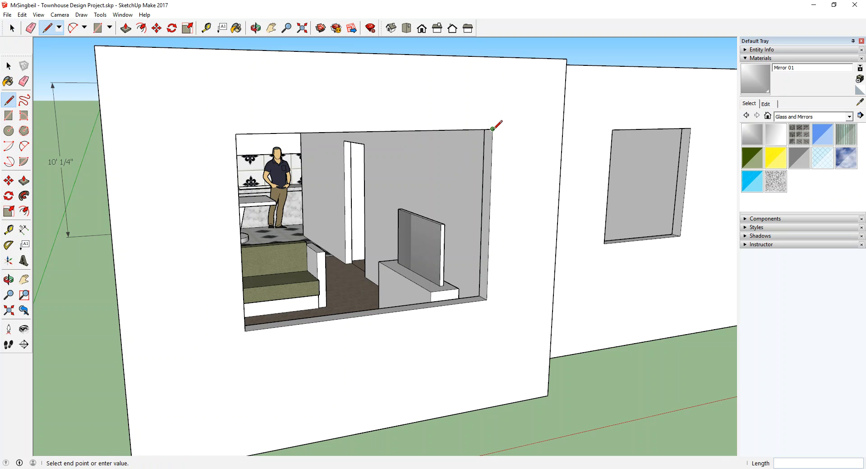
left_click(487, 300)
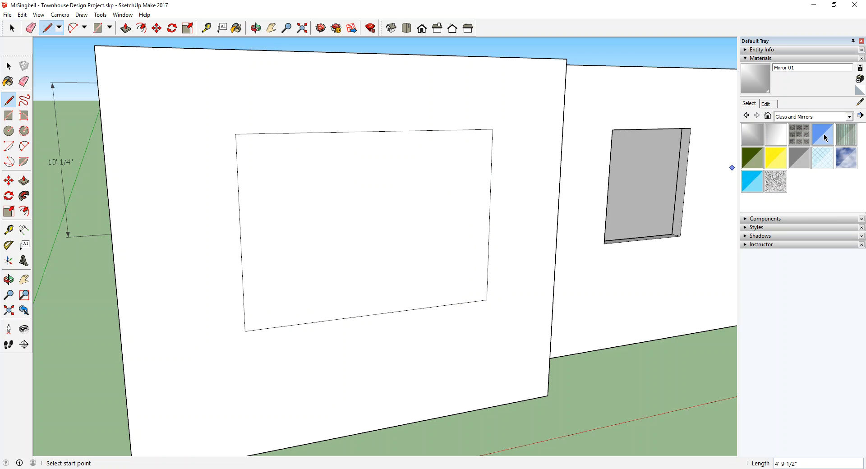
Try Translucent Glass Sky Reflection on the living-room window pane and undo it.
left_click(846, 155)
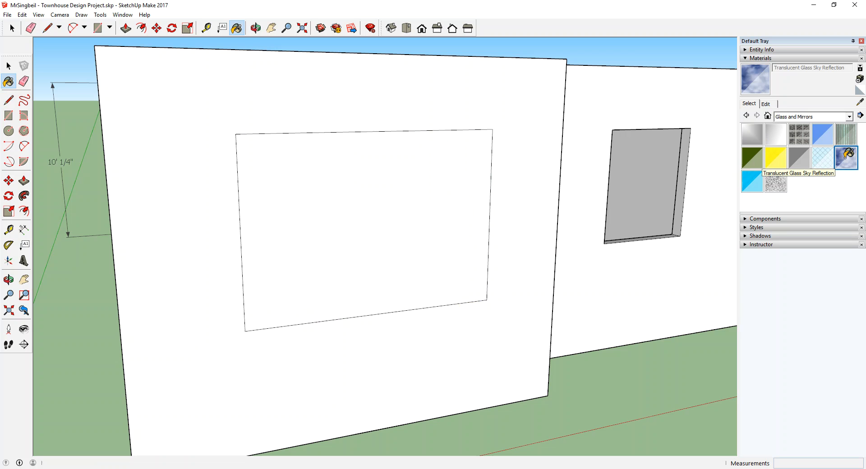
left_click(332, 212)
mouse_move(332, 224)
middle_mouse_down()
mouse_move(383, 249)
mouse_move(234, 232)
mouse_move(437, 253)
middle_mouse_up()
scroll(440, 253, "down", 3)
key("ctrl+z")
Try Translucent Glass Safety on the living-room window pane and undo it.
left_click(823, 160)
left_click(389, 237)
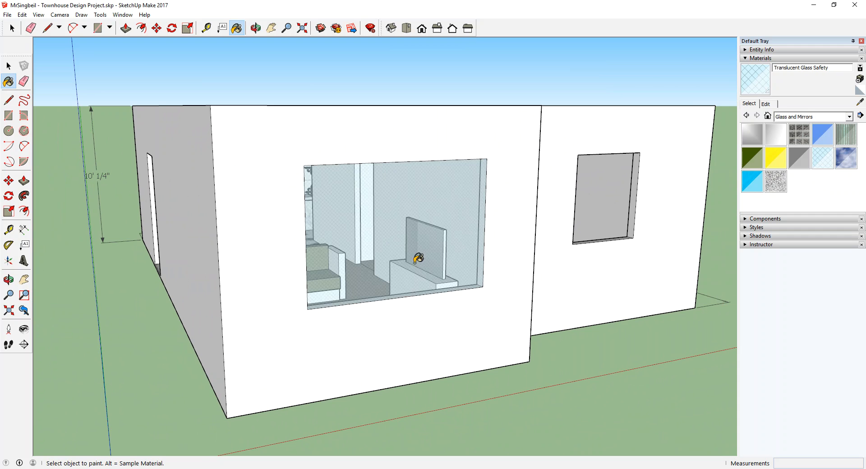
middle_click_drag(418, 258, 353, 253)
scroll(374, 232, "up", 5)
key("ctrl+z")
Try Translucent Glass Gray on the living-room window pane and undo it.
left_click(799, 157)
left_click(359, 178)
mouse_move(365, 178)
middle_mouse_down()
mouse_move(456, 238)
mouse_move(341, 184)
middle_mouse_up()
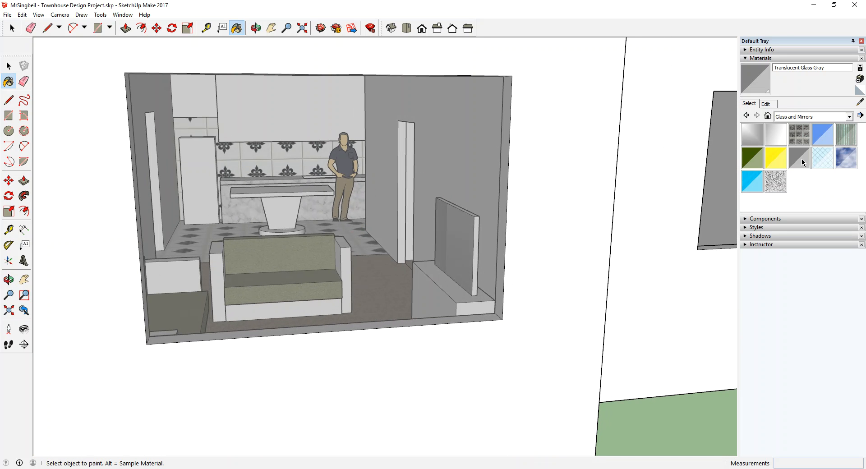
key("ctrl+z")
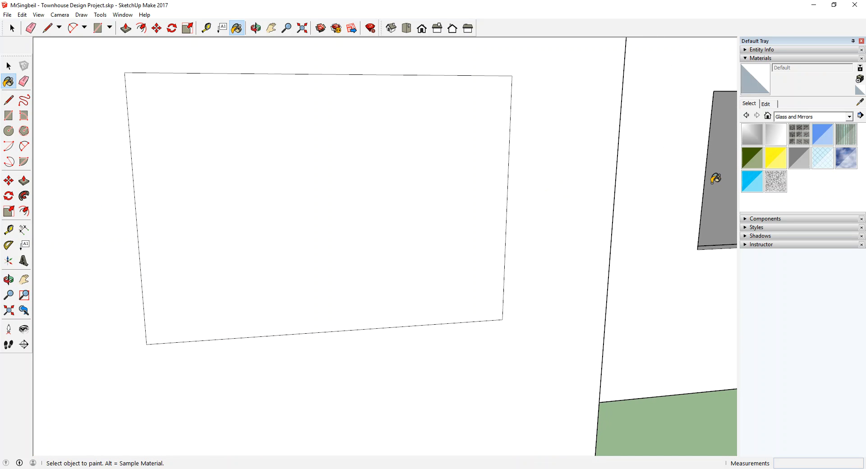
Try the speckled gray glass and the bright blue glass in turn on the living-room window pane, undoing each one.
left_click(780, 184)
left_click(434, 205)
middle_click_drag(433, 205, 406, 229)
key("ctrl+z")
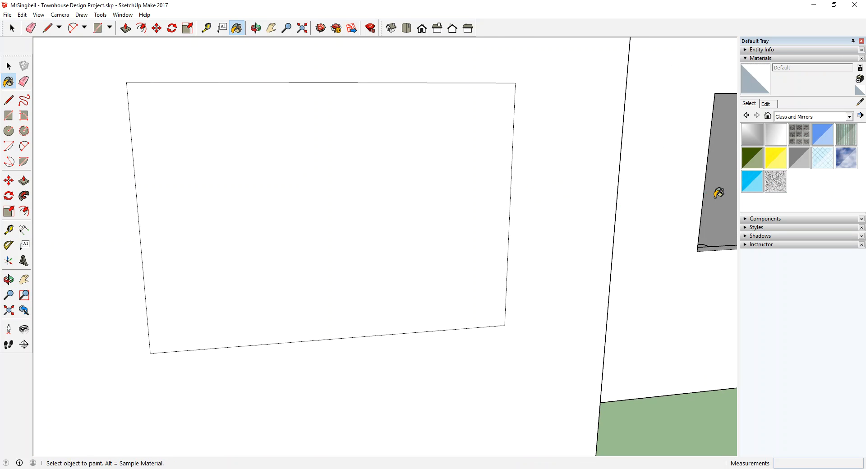
left_click(755, 188)
left_click(285, 206)
key("ctrl+z")
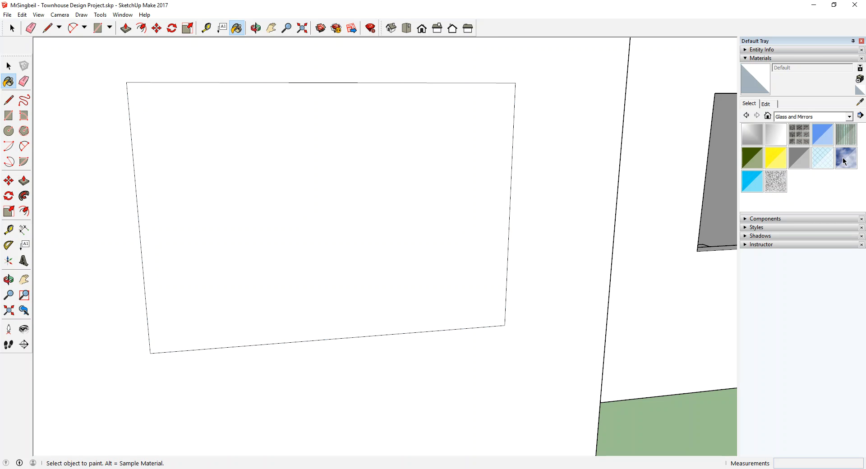
Try the striped glass and the dark green glass in turn on the living-room window pane, undoing each one.
left_click(847, 141)
left_click(303, 207)
mouse_move(303, 207)
middle_mouse_down()
mouse_move(389, 222)
mouse_move(329, 212)
middle_mouse_up()
key("ctrl+z")
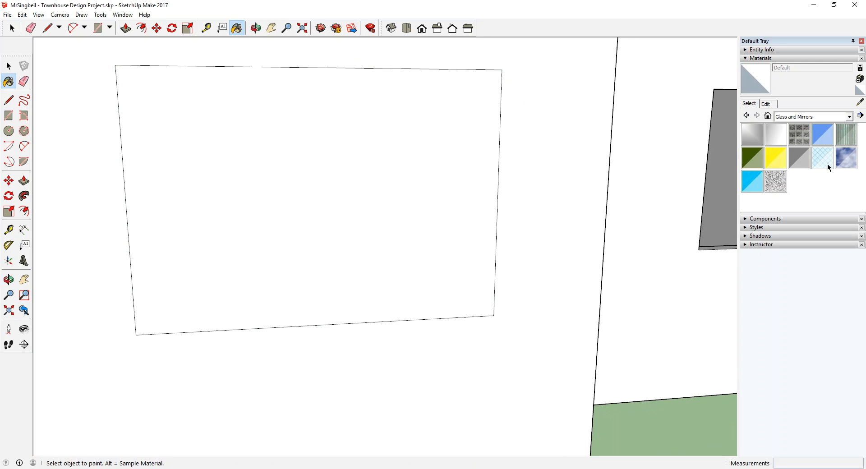
left_click(748, 162)
left_click(185, 200)
middle_click_drag(286, 209, 325, 212)
key("ctrl+z")
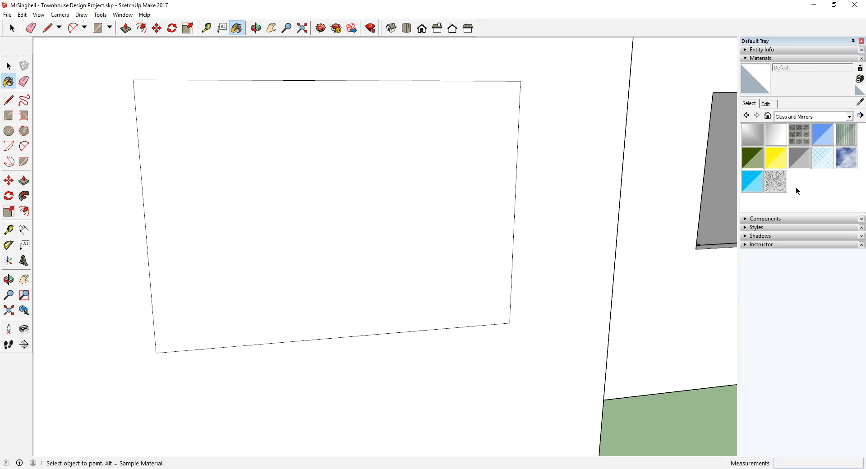
Paint the living-room window pane with Translucent Glass Sky Reflection.
left_click(835, 166)
left_click(383, 180)
mouse_move(383, 180)
middle_mouse_down()
mouse_move(406, 231)
mouse_move(295, 243)
mouse_move(190, 211)
mouse_move(199, 299)
mouse_move(464, 294)
mouse_move(399, 233)
middle_mouse_up()
scroll(399, 233, "down", 6)
Draw a diagonal line between opposite corners of the bedroom window opening to close it with faces.
middle_click_drag(424, 199, 312, 317)
scroll(312, 317, "up", 3)
middle_click_drag(387, 284, 401, 268, "shift")
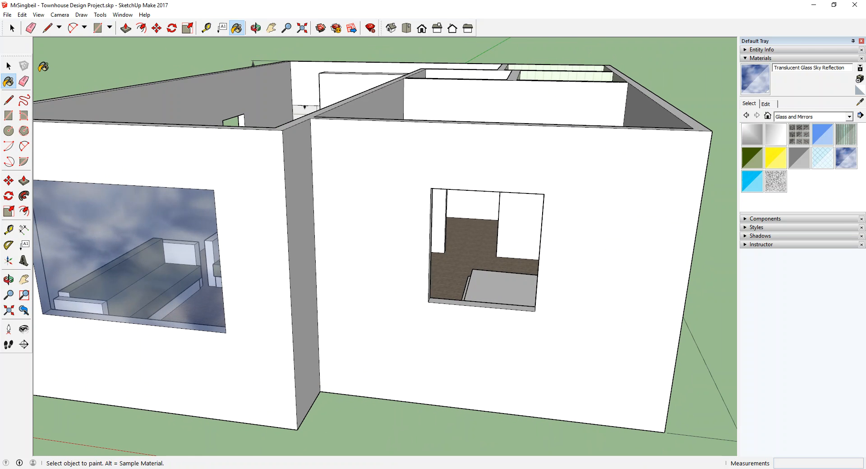
left_click(4, 103)
middle_click_drag(493, 238, 431, 197)
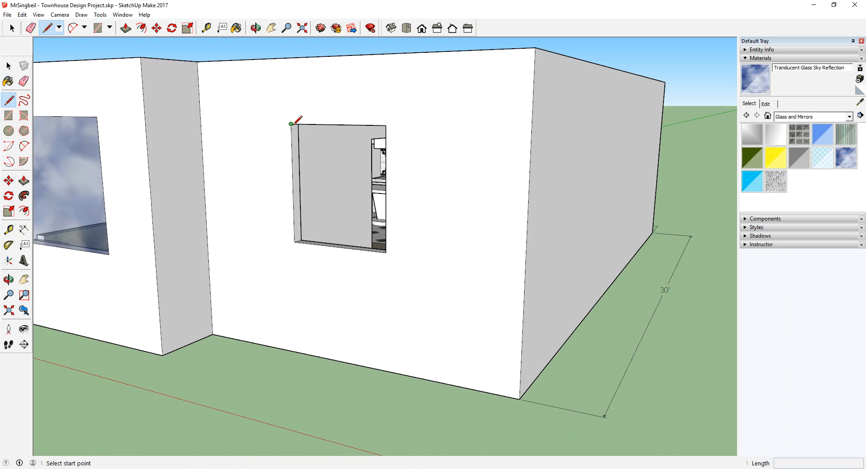
left_click(291, 123)
left_click(385, 253)
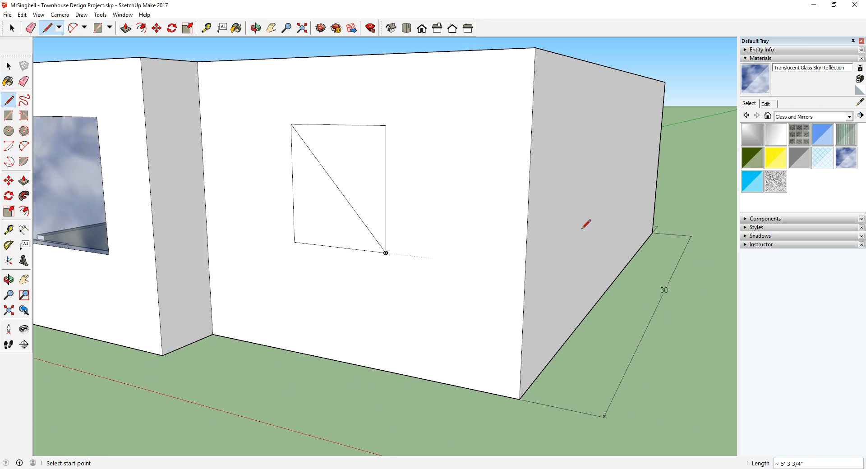
Paint both triangular halves of the bedroom window pane with Translucent Glass Sky Reflection.
key("b")
left_click(352, 174)
left_click(321, 185)
mouse_move(305, 232)
middle_mouse_down()
mouse_move(371, 241)
mouse_move(381, 222)
middle_mouse_up()
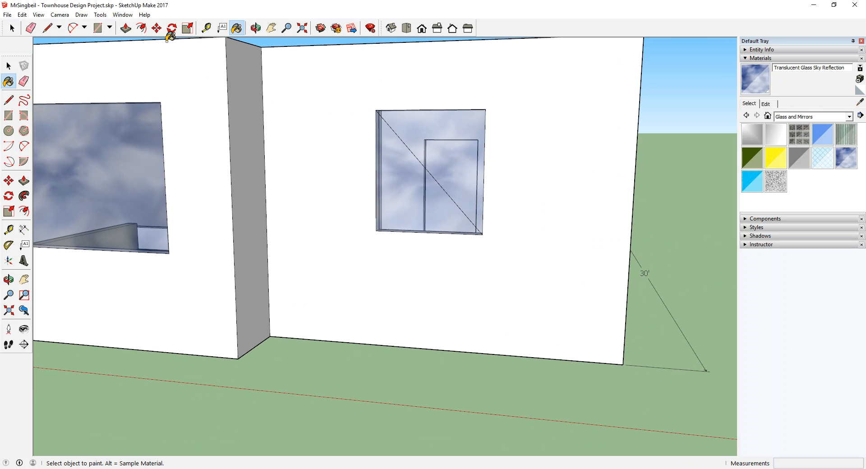
Erase the diagonal line across the bedroom window pane.
left_click(31, 28)
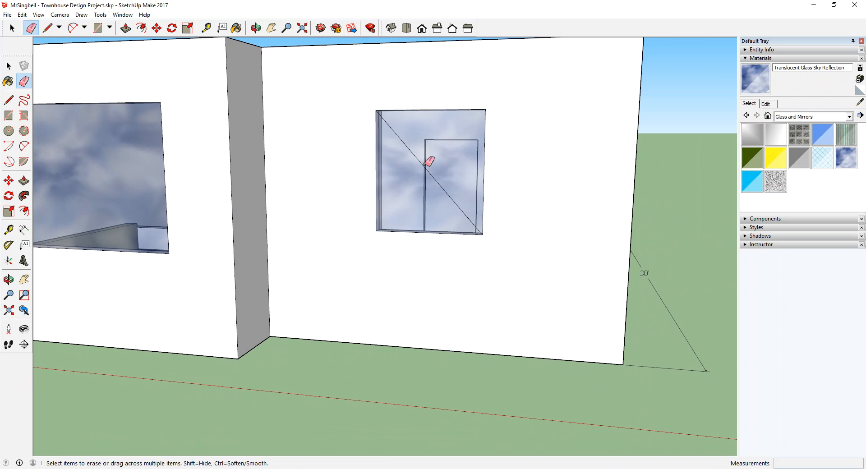
middle_click_drag(410, 175, 437, 276)
scroll(301, 288, "up", 3)
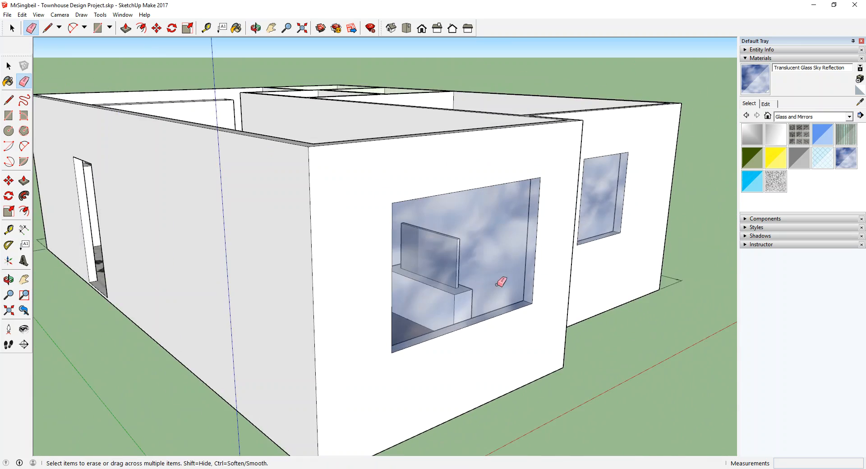
Examine the glazed windows, living room, kitchen and bedroom of the townhouse from outside and above.
scroll(519, 276, "up", 3)
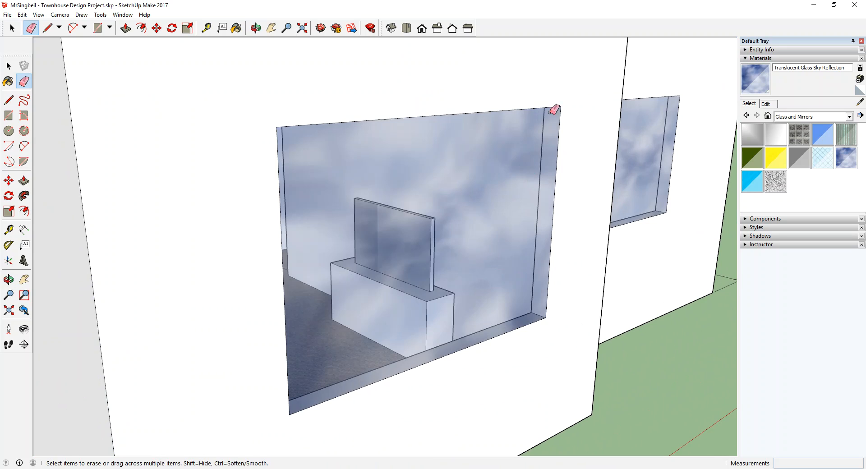
scroll(471, 215, "down", 5)
left_click_drag(283, 267, 526, 294)
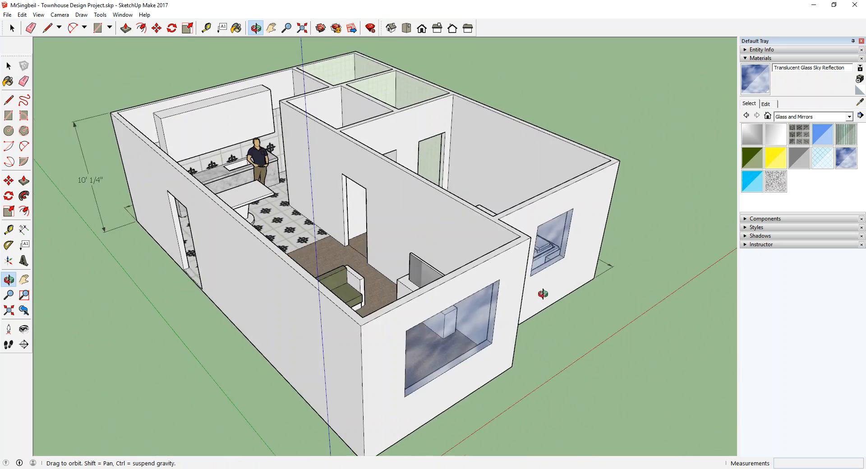
key("e")
scroll(447, 254, "up", 3)
mouse_move(446, 253)
middle_mouse_down()
mouse_move(313, 245)
mouse_move(377, 318)
middle_mouse_up()
scroll(412, 270, "down", 5)
mouse_move(412, 271)
middle_mouse_down()
mouse_move(246, 226)
mouse_move(319, 305)
middle_mouse_up()
mouse_move(135, 247)
middle_mouse_down()
mouse_move(618, 313)
mouse_move(325, 228)
middle_mouse_up()
scroll(464, 204, "up", 6)
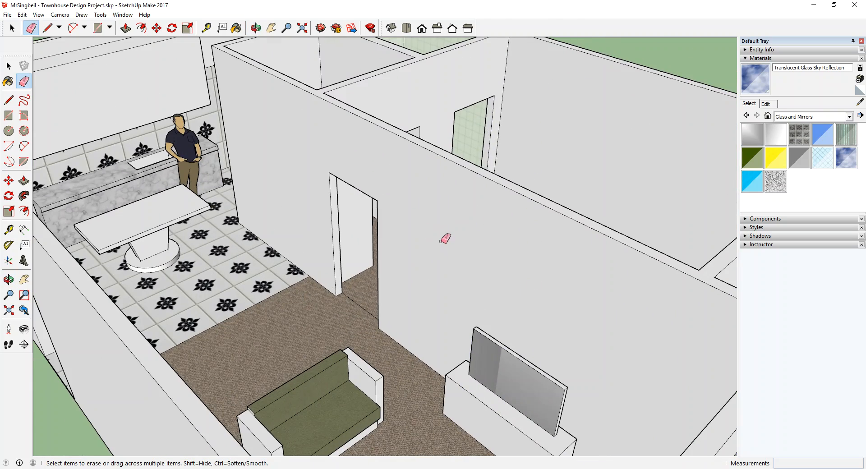
scroll(444, 238, "down", 5)
mouse_move(412, 236)
middle_mouse_down()
mouse_move(201, 196)
mouse_move(388, 226)
mouse_move(558, 208)
mouse_move(507, 263)
mouse_move(257, 329)
mouse_move(350, 272)
mouse_move(403, 211)
middle_mouse_up()
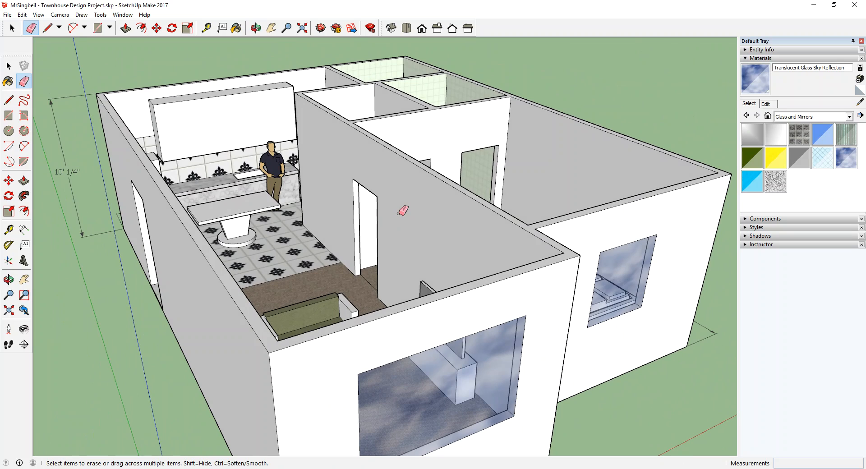
mouse_move(397, 206)
middle_mouse_down()
mouse_move(293, 246)
mouse_move(395, 242)
mouse_move(337, 233)
mouse_move(426, 219)
middle_mouse_up()
scroll(406, 227, "down", 3)
scroll(444, 233, "up", 2)
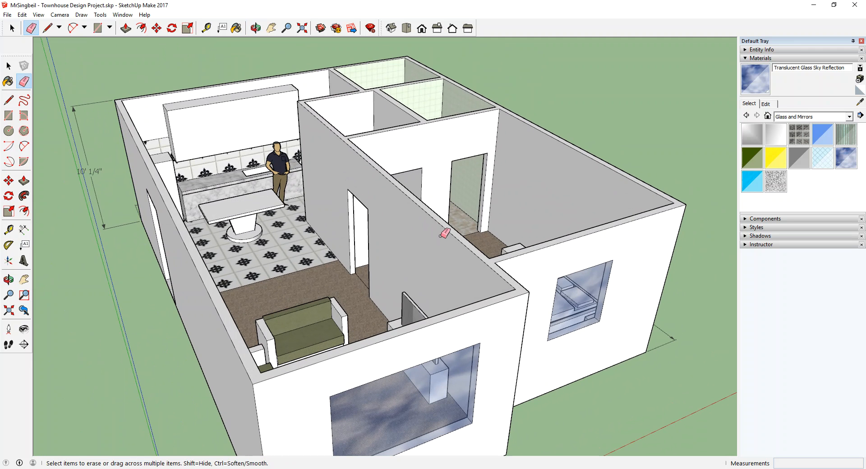
scroll(383, 258, "up", 2)
mouse_move(400, 260)
middle_mouse_down()
mouse_move(345, 257)
mouse_move(563, 196)
middle_mouse_up()
scroll(399, 237, "down", 2)
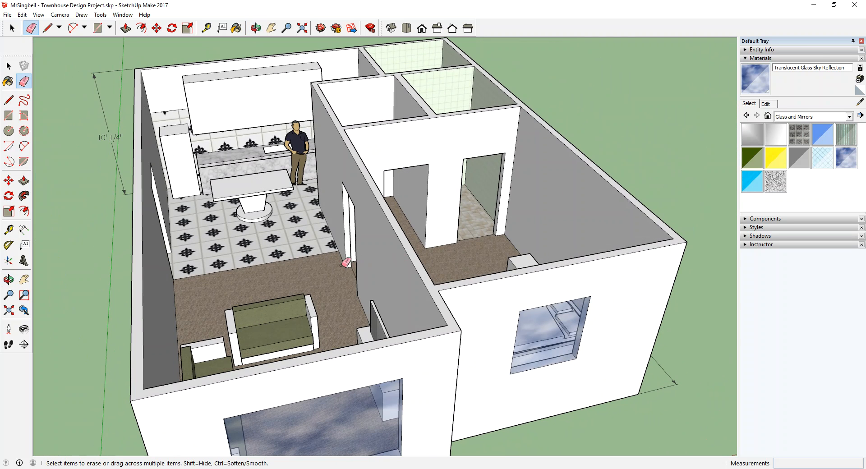